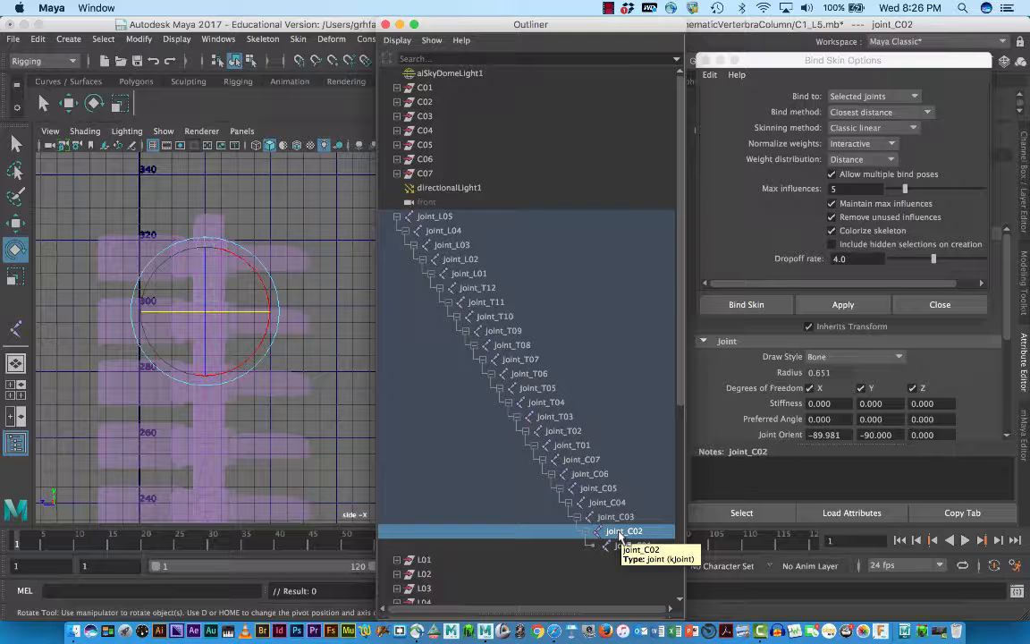
Bind vertebra C02 to joint_C02 and vertebra C01 to joint_C01, keeping the current skin binding options
left_click(426, 103, "ctrl")
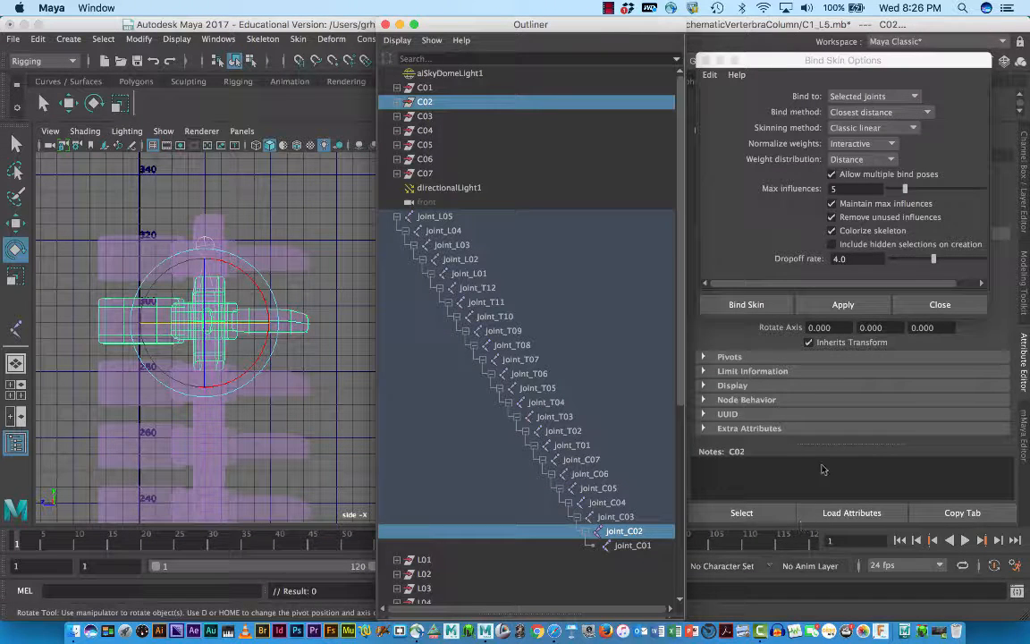
left_click(843, 304)
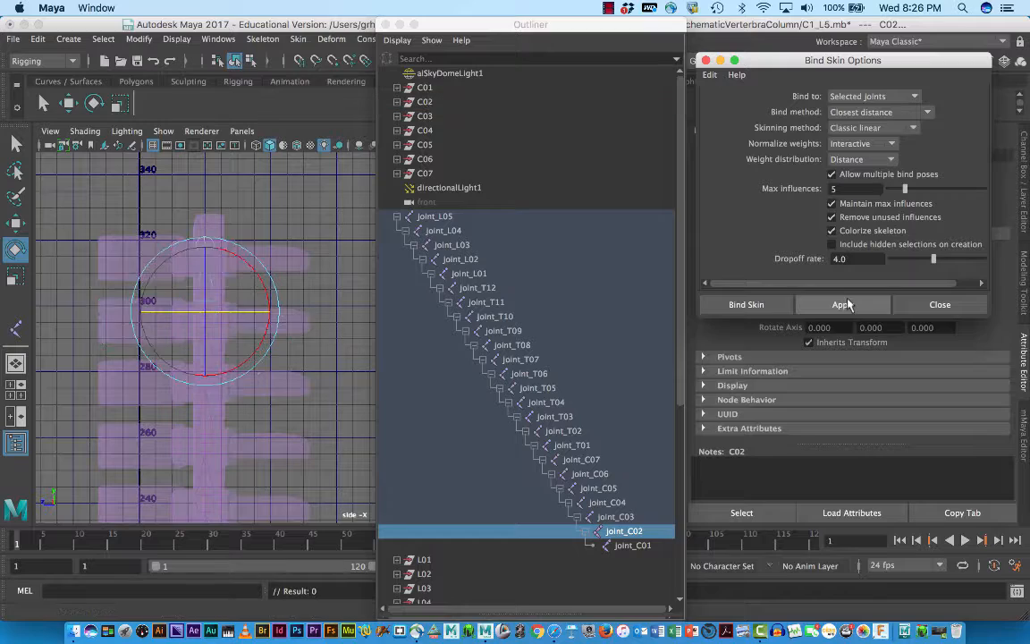
left_click(636, 551)
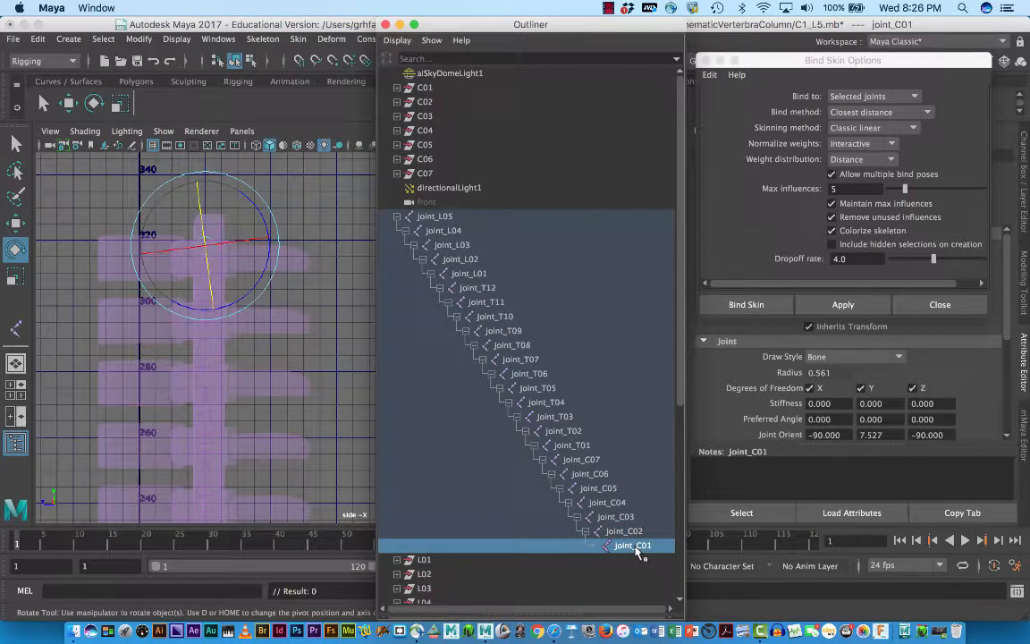
left_click(423, 89, "ctrl")
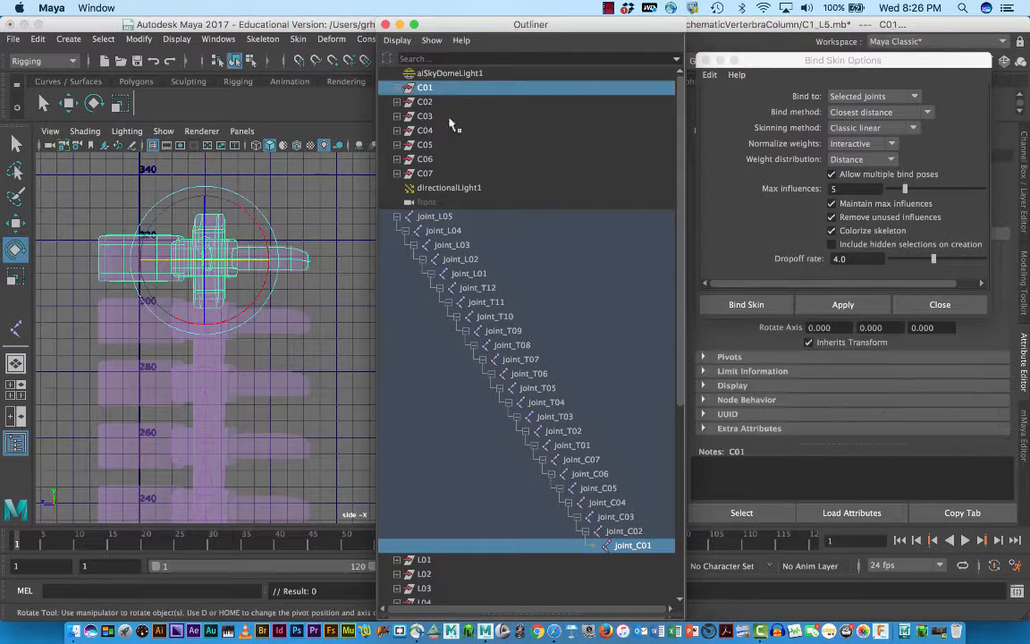
left_click(842, 304)
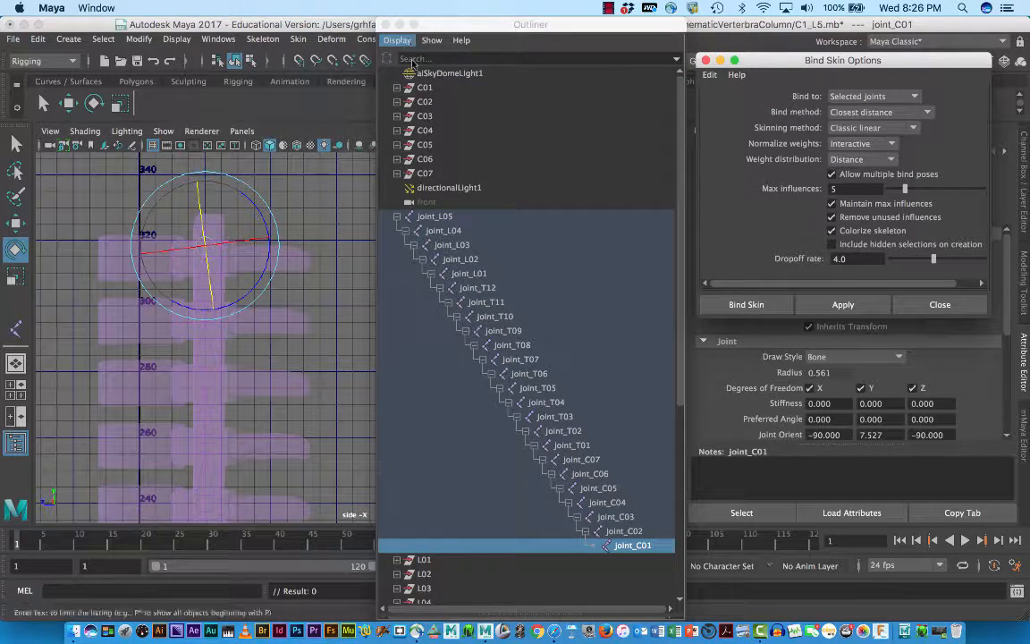
Select the root joint joint_L05 alone and move the Outliner window clear of the side view
mouse_move(680, 394)
left_mouse_down()
mouse_move(678, 429)
mouse_move(678, 393)
left_mouse_up()
left_click(391, 213)
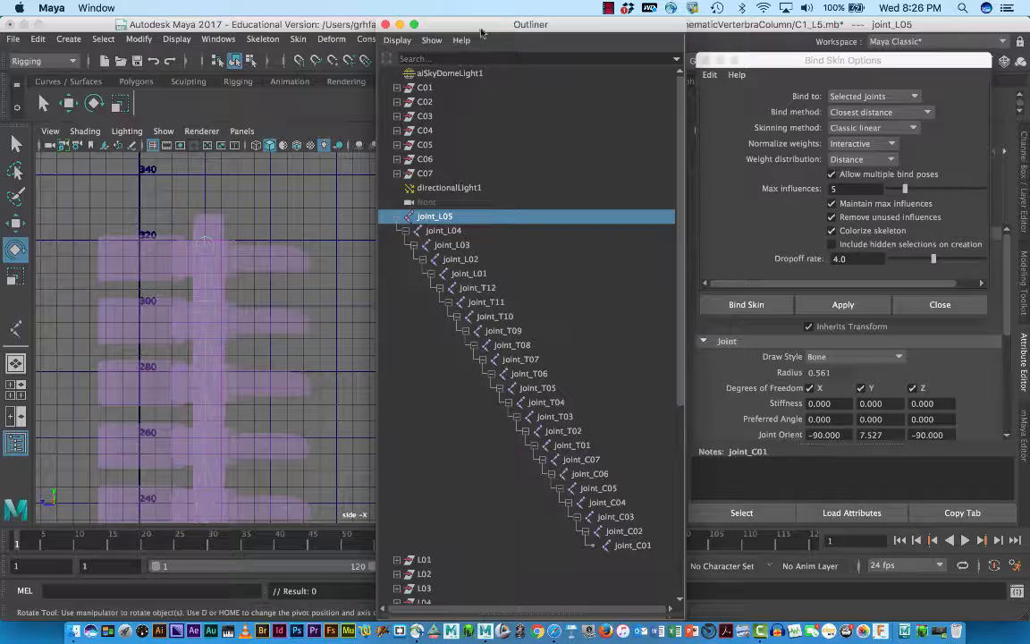
left_click_drag(481, 33, 770, 107)
Rotate joint_L05 in the side view to test how the bound vertebral column follows, and undo the rotations
scroll(511, 306, "down", 5)
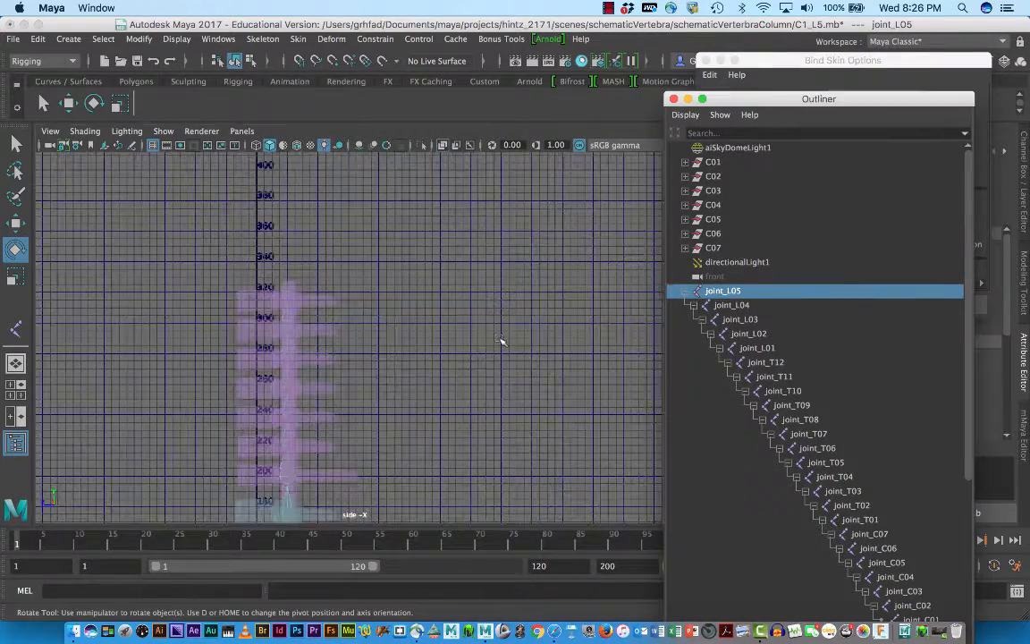
middle_click_drag(491, 437, 474, 275, "alt")
middle_click_drag(465, 472, 461, 279, "alt")
middle_click_drag(452, 393, 451, 269, "alt")
middle_click_drag(482, 452, 497, 358, "alt")
scroll(506, 395, "down", 8)
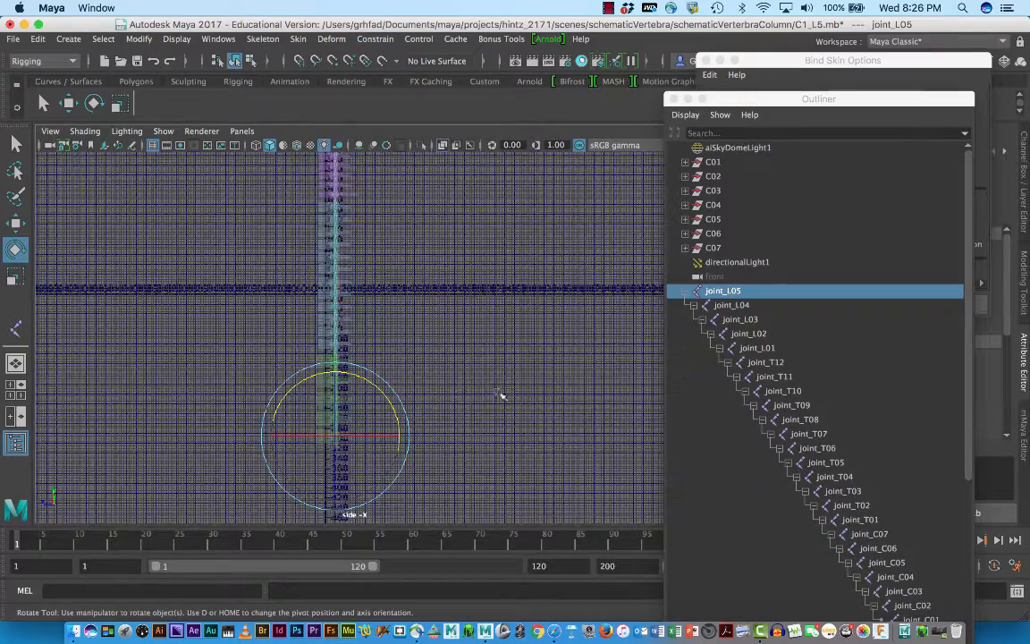
middle_click_drag(478, 413, 500, 481, "alt")
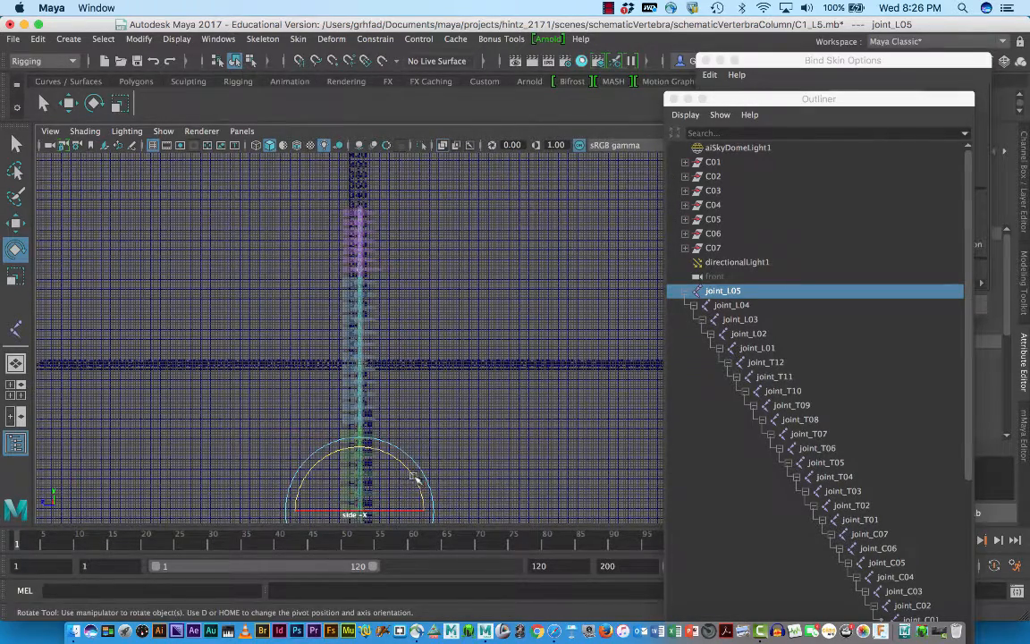
left_click_drag(414, 478, 337, 402)
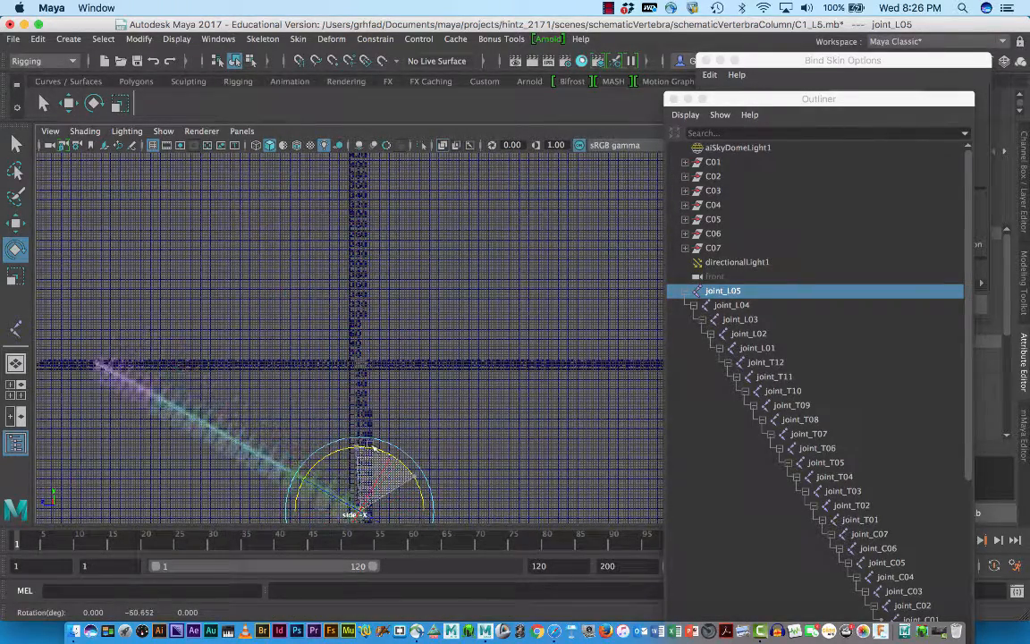
key("z")
key("z")
key("z")
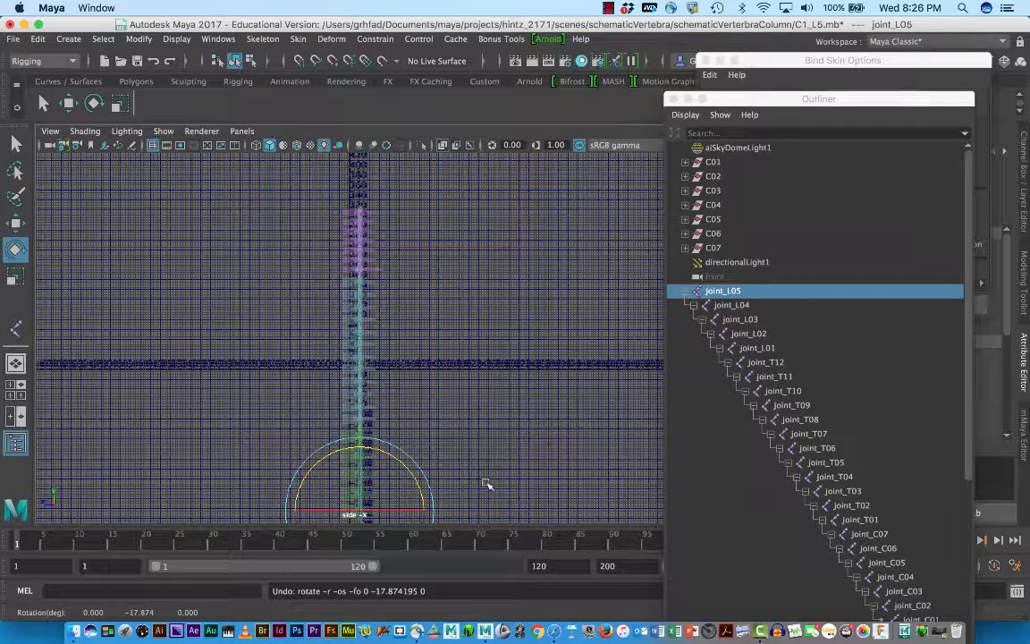
Minimize the Outliner and import lateralVertColRichter.png from the sourceimages folder as an image plane in the side view
left_click(687, 99)
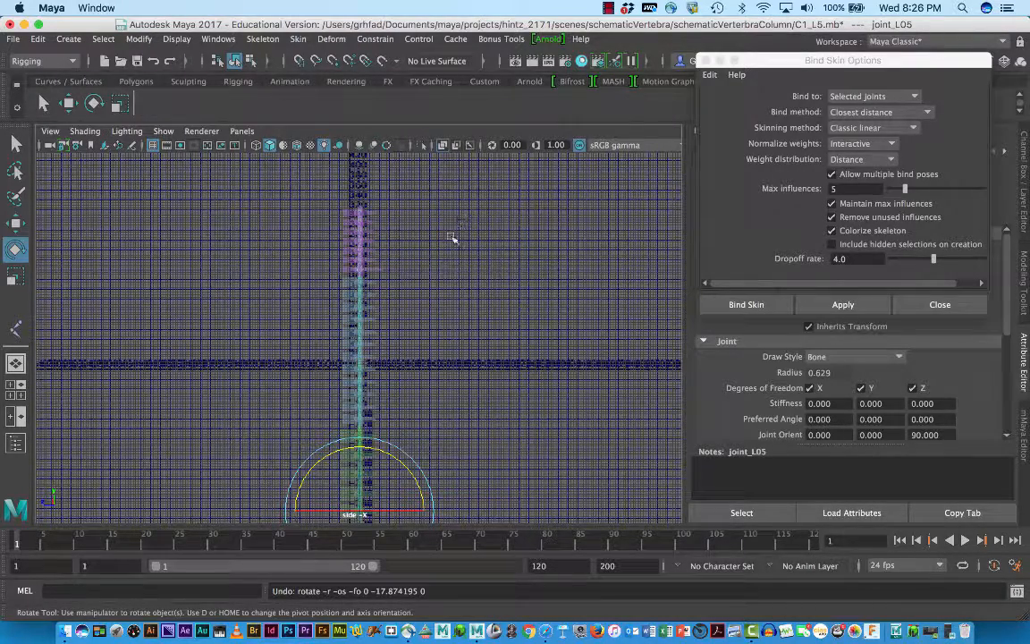
left_click(59, 133)
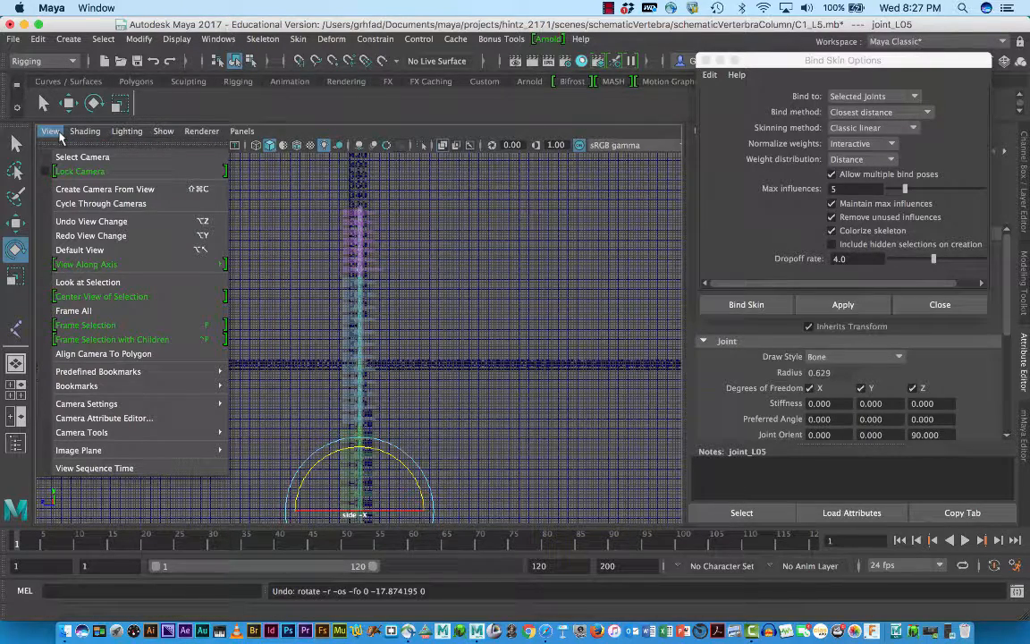
mouse_move(178, 450)
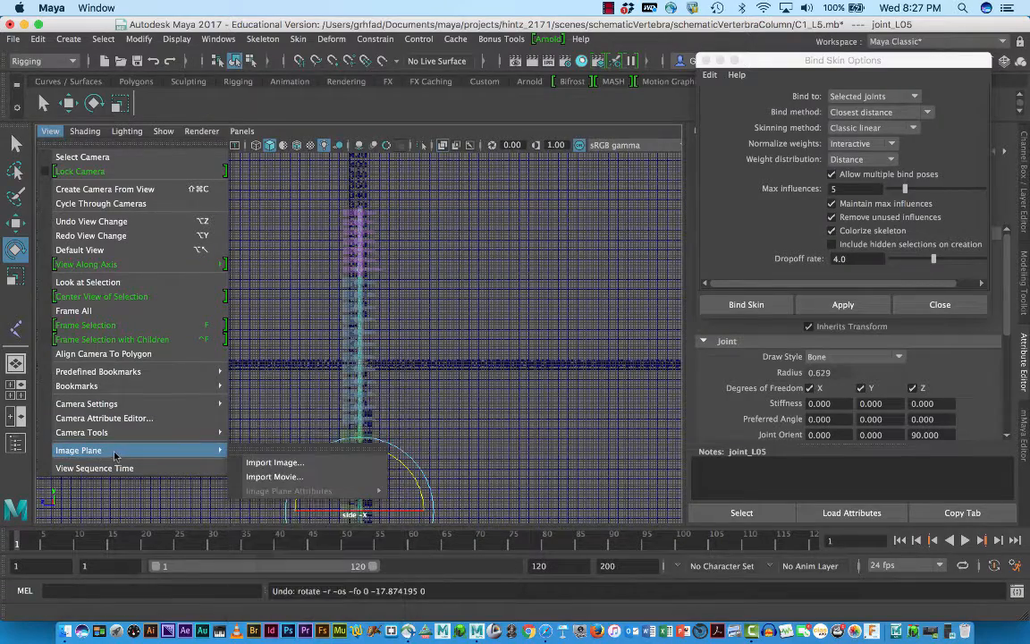
left_click(286, 463)
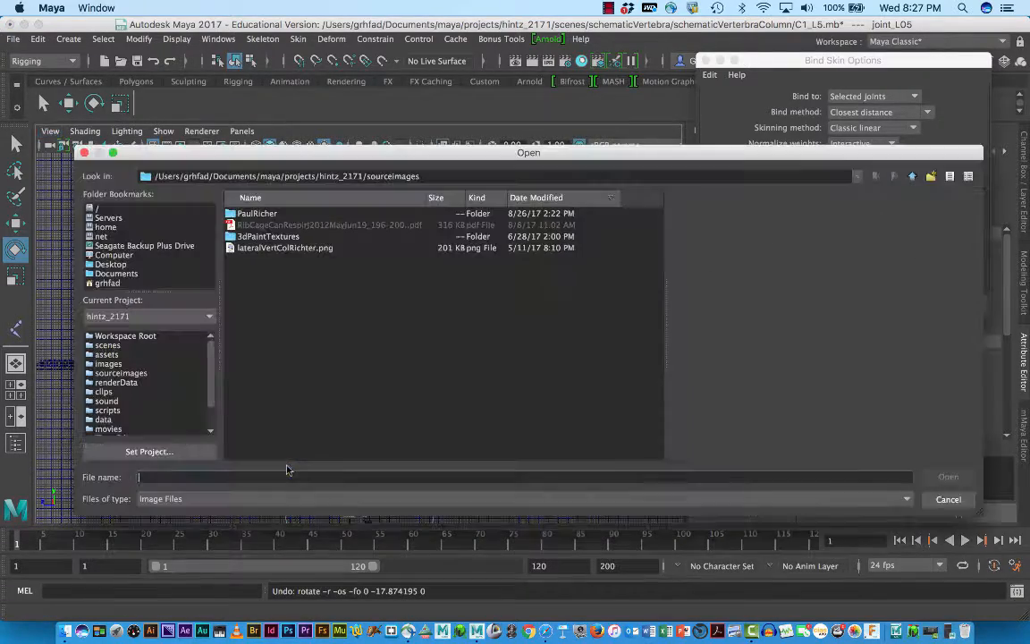
left_click(275, 248)
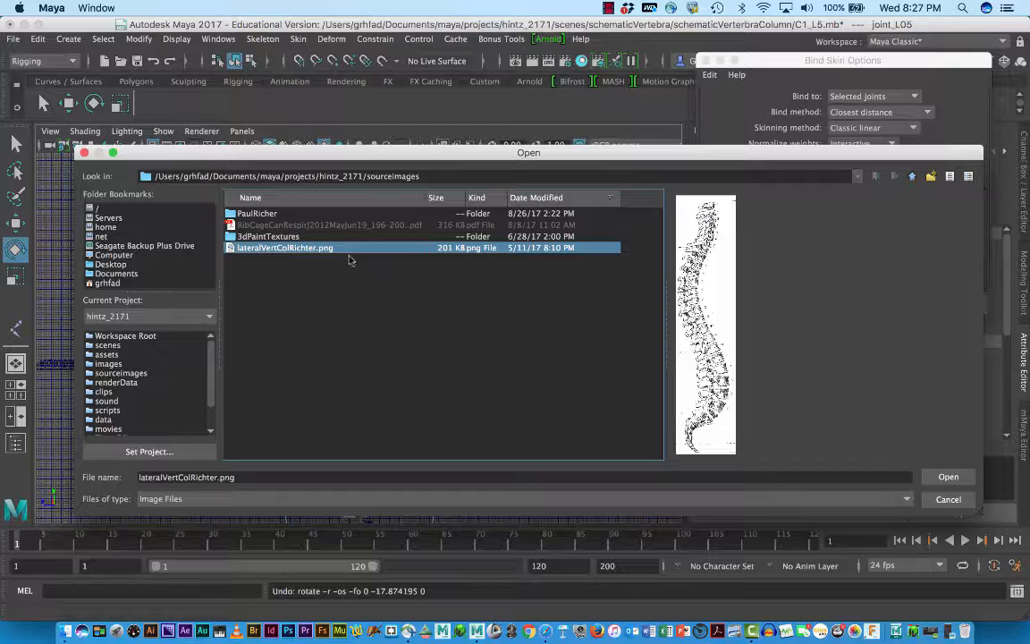
left_click(948, 478)
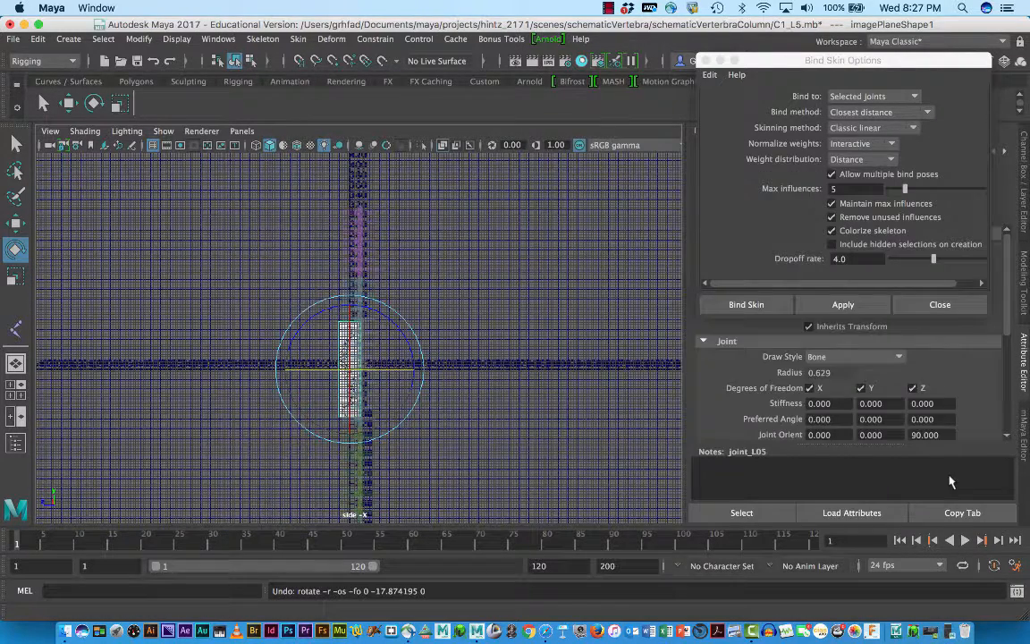
Scale the image plane uniformly to about 3.86 and move it along Z to about -266, beside the vertebral column
key("r")
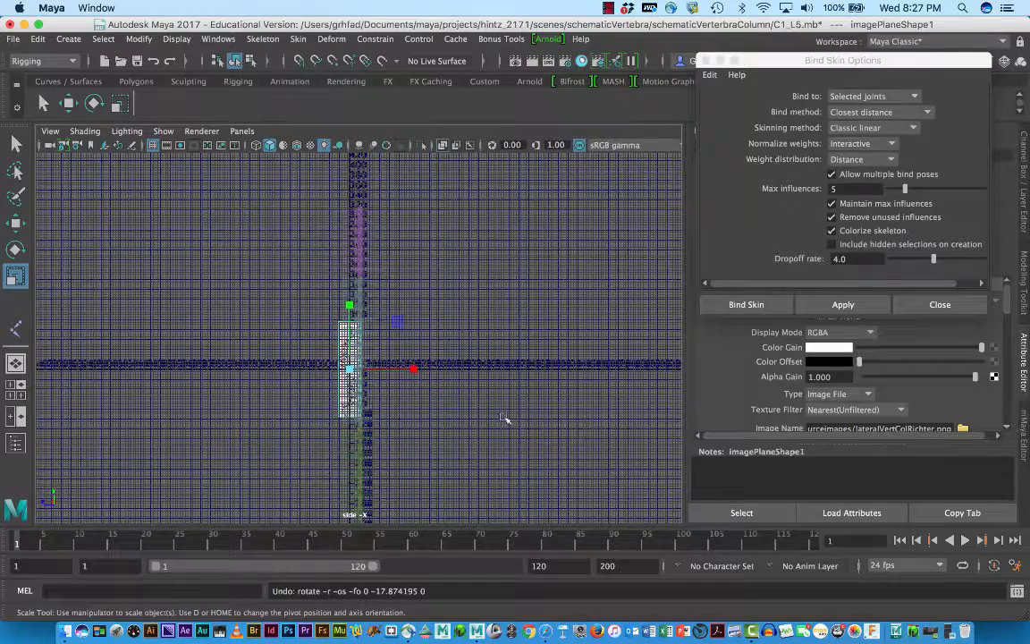
left_click_drag(349, 369, 483, 416)
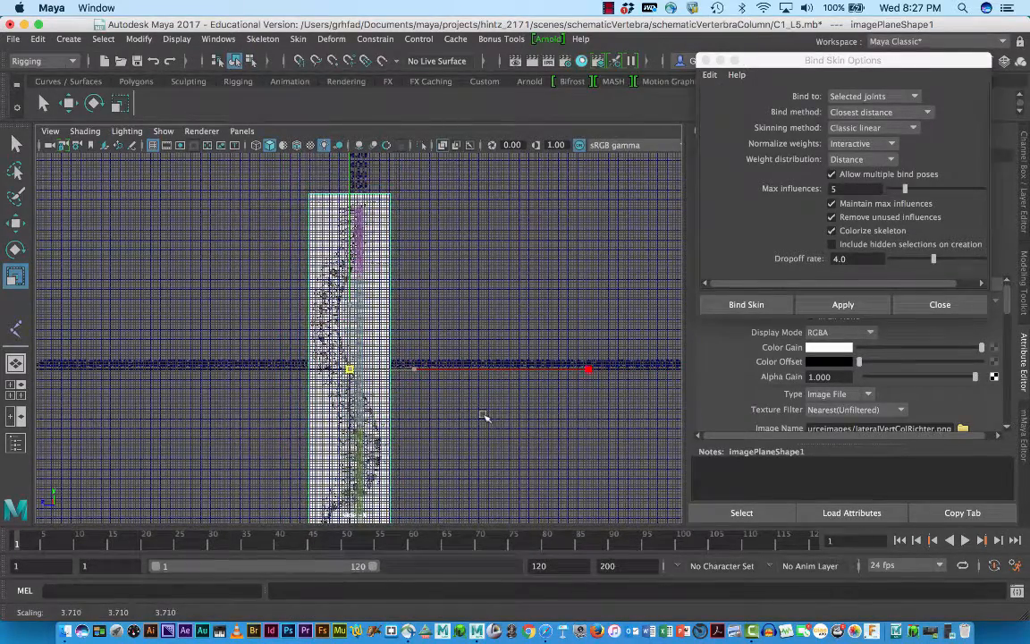
key("w")
middle_click_drag(487, 427, 489, 351)
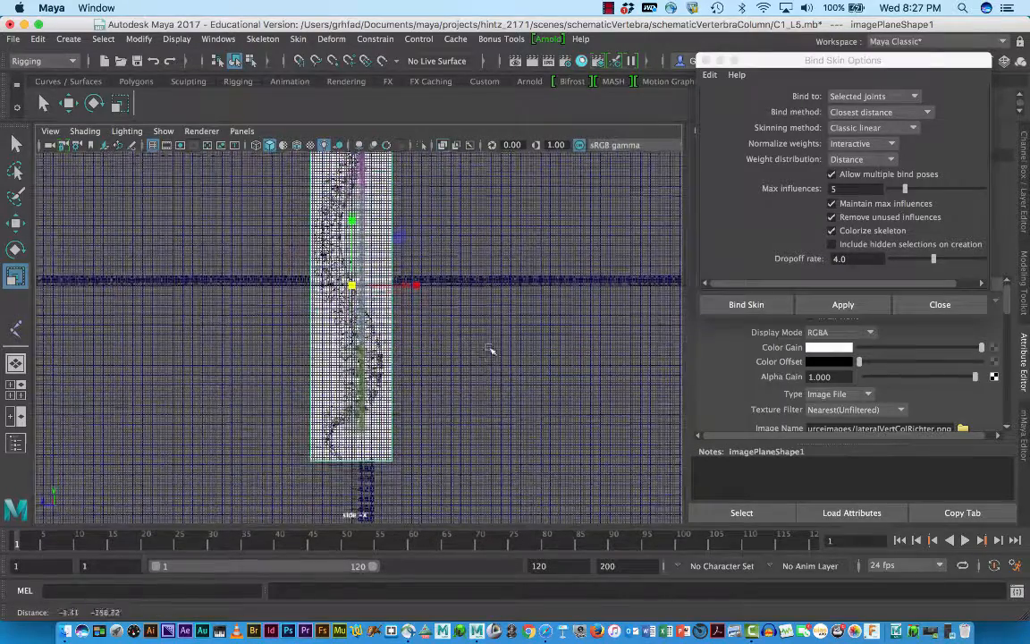
key("r")
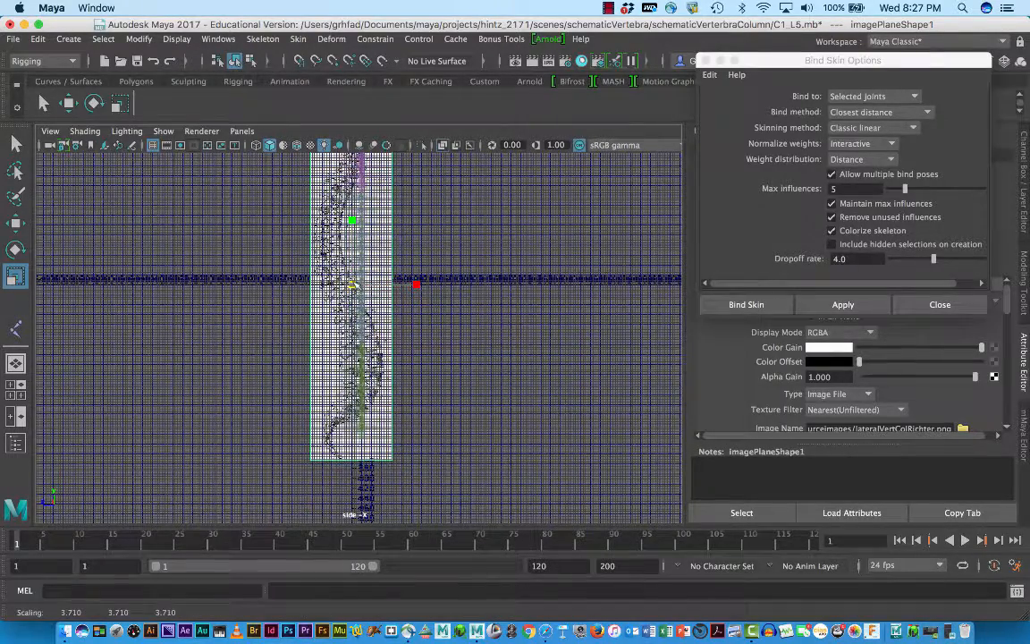
left_click_drag(353, 286, 361, 285)
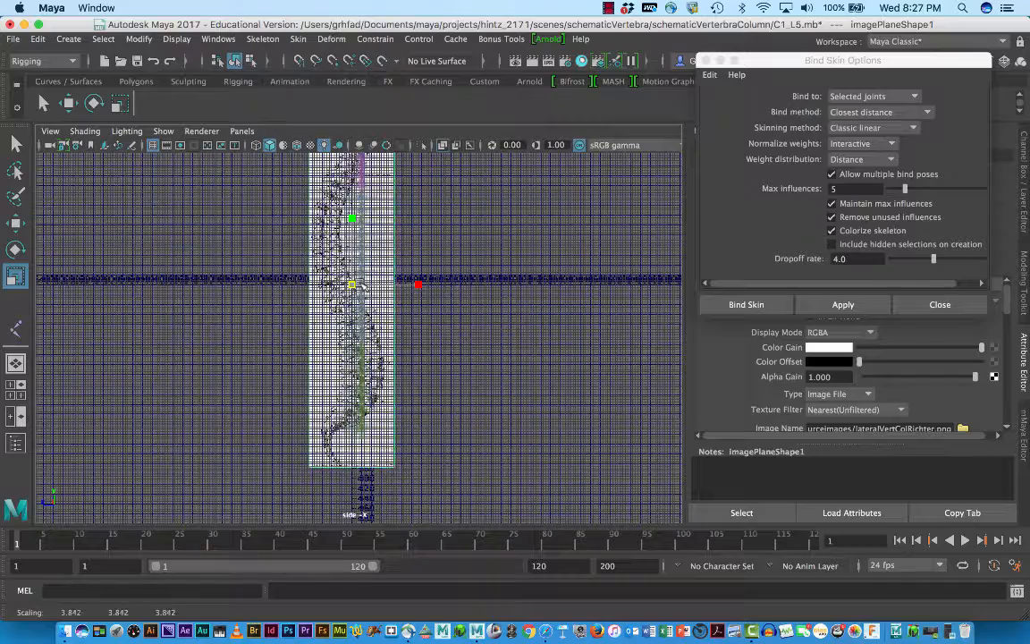
middle_click_drag(469, 342, 474, 380, "alt")
key("w")
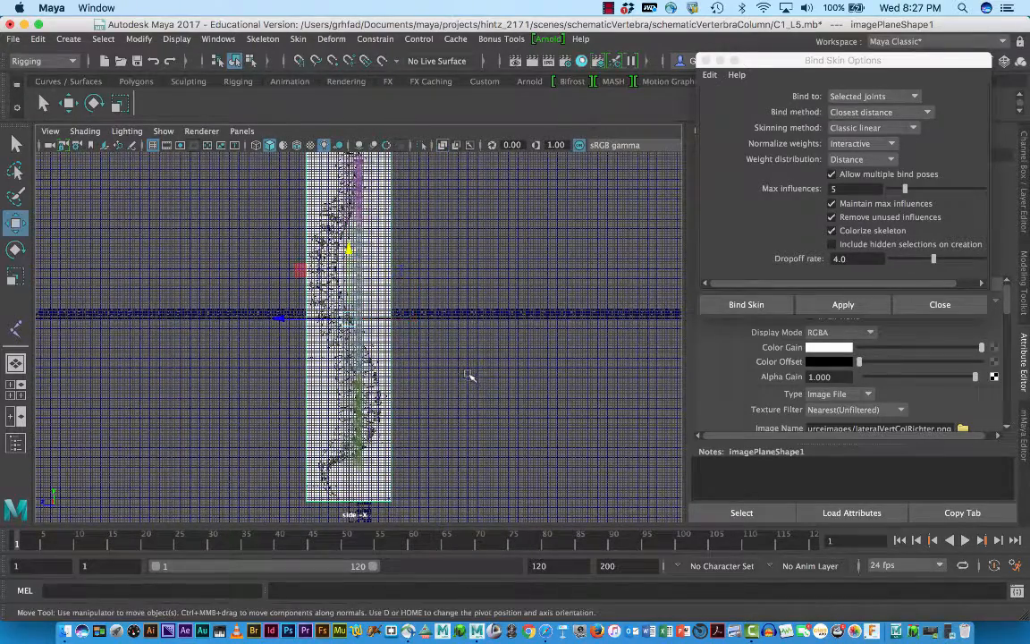
left_click_drag(303, 319, 435, 322)
Close the skin binding options and turn the image plane around by setting its Rotate Y to -90
key("e")
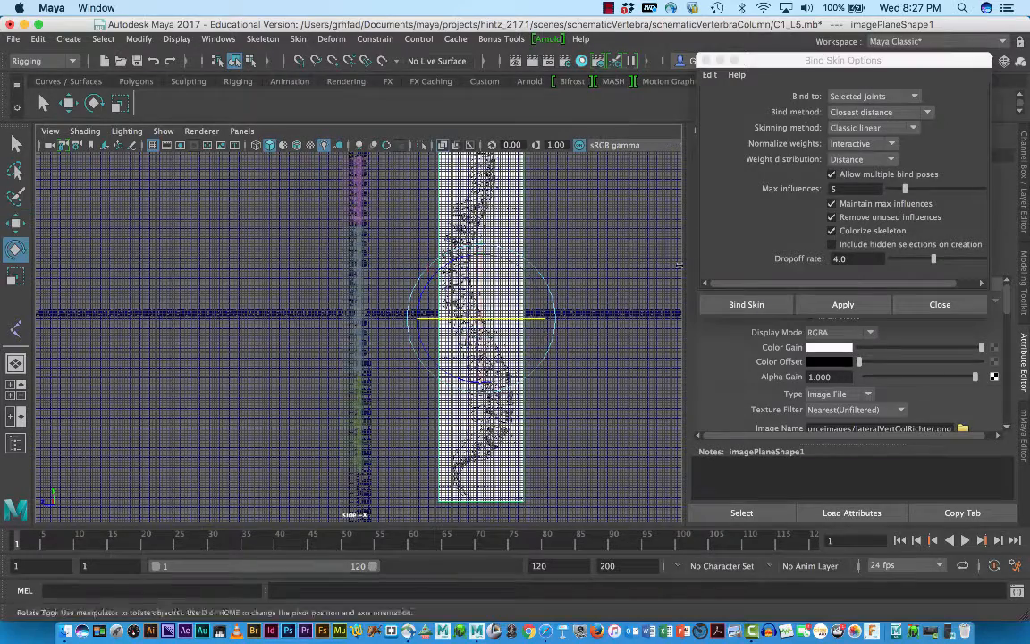
left_click(707, 61)
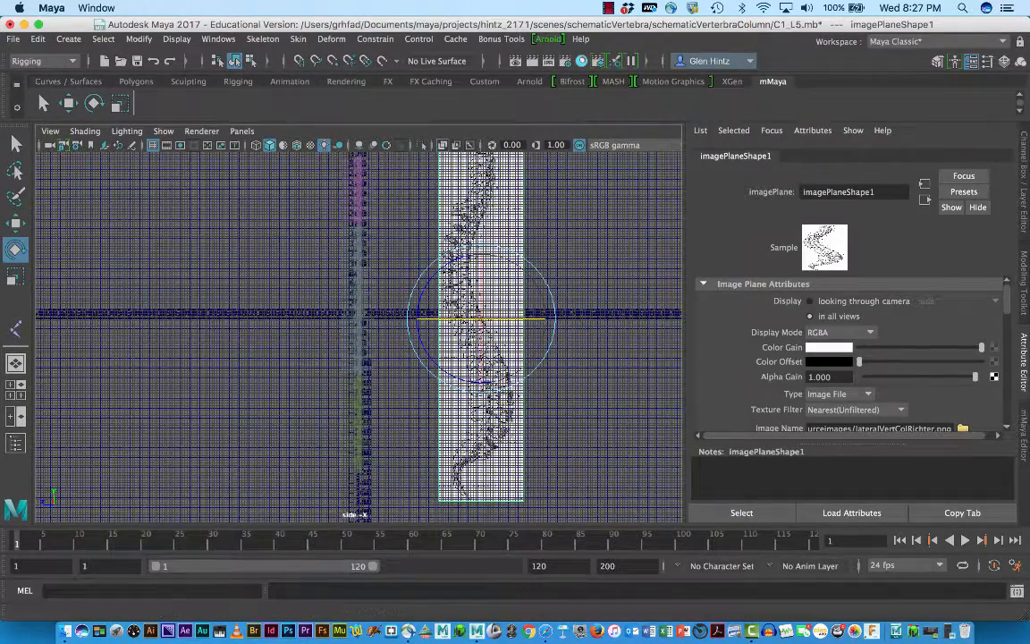
left_click(1024, 178)
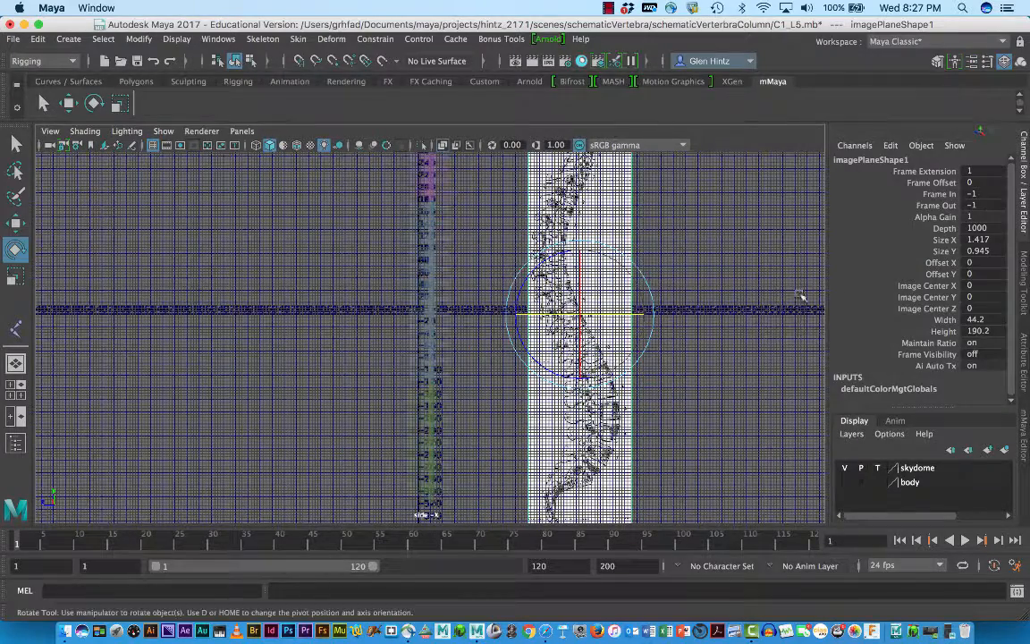
left_click_drag(642, 314, 509, 286)
left_click(724, 365)
left_click(489, 294)
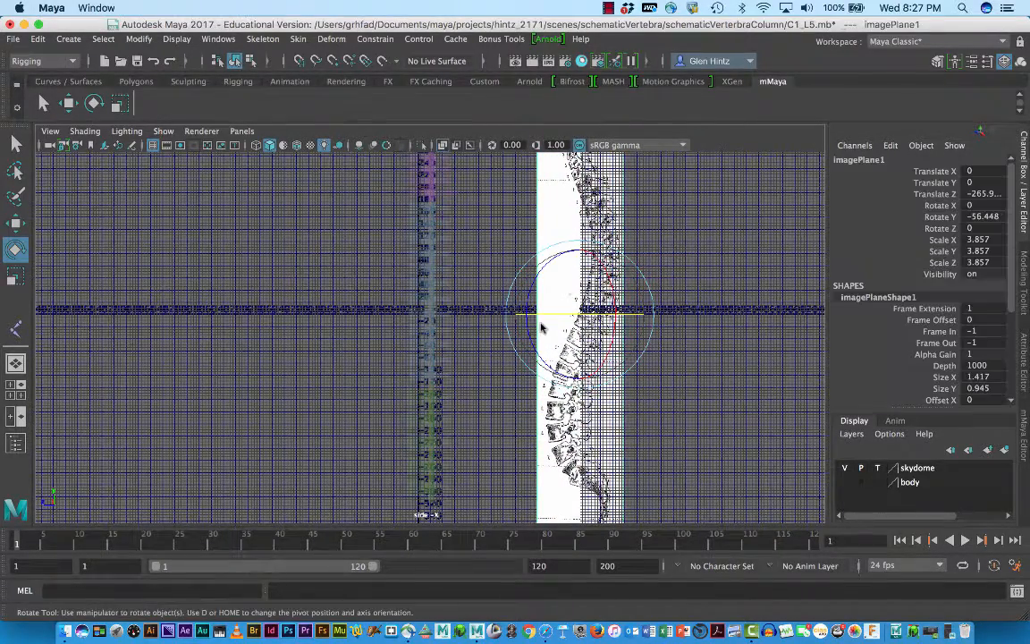
double_click(984, 217)
type("-90")
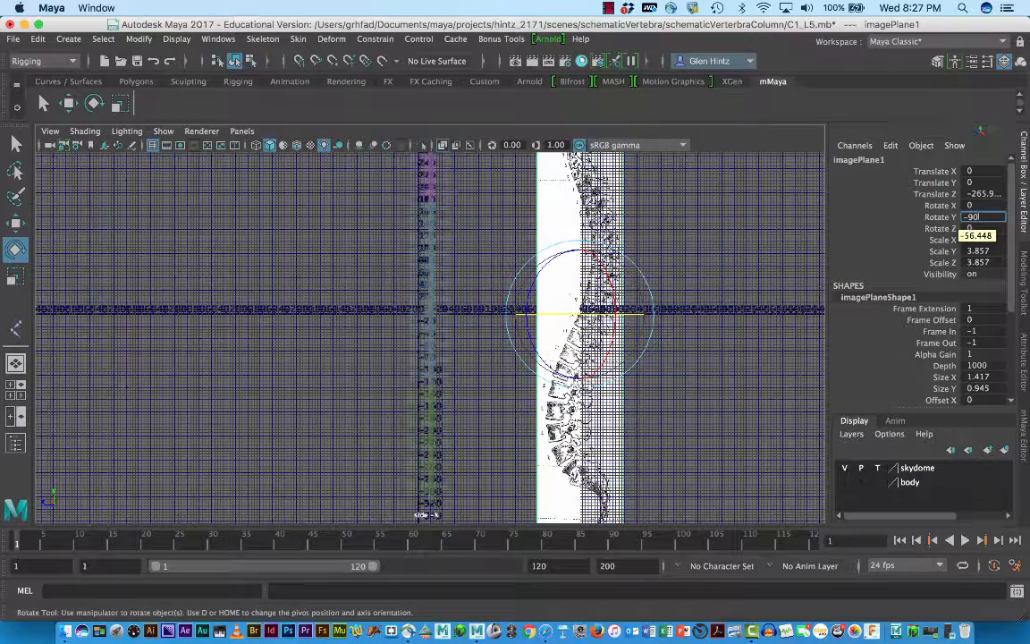
key("Return")
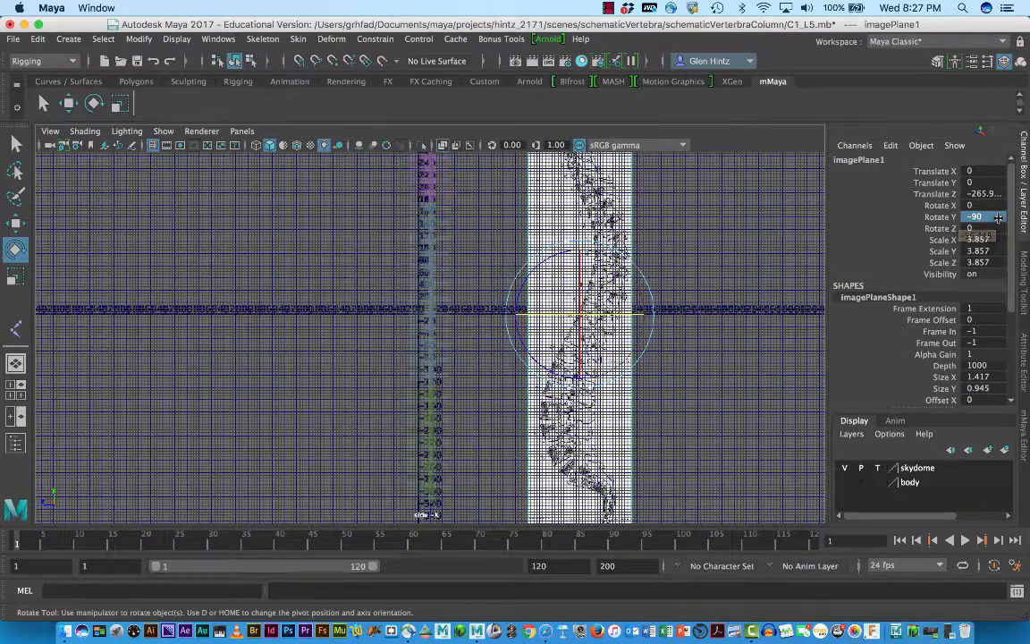
Reselect the image plane and try to freeze its transformations
left_click(747, 373)
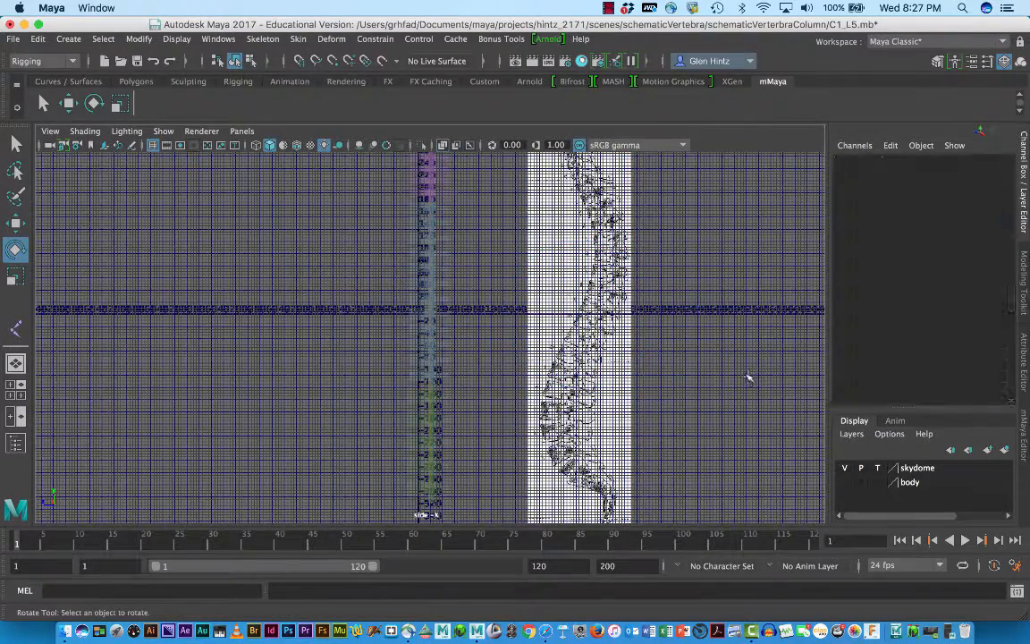
left_click(631, 389)
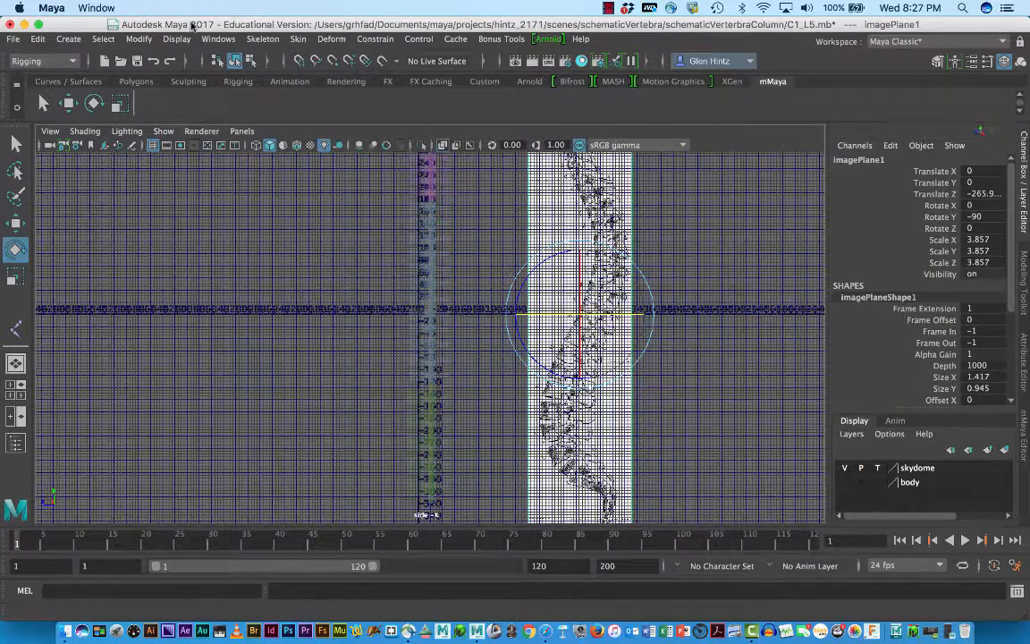
left_click(140, 40)
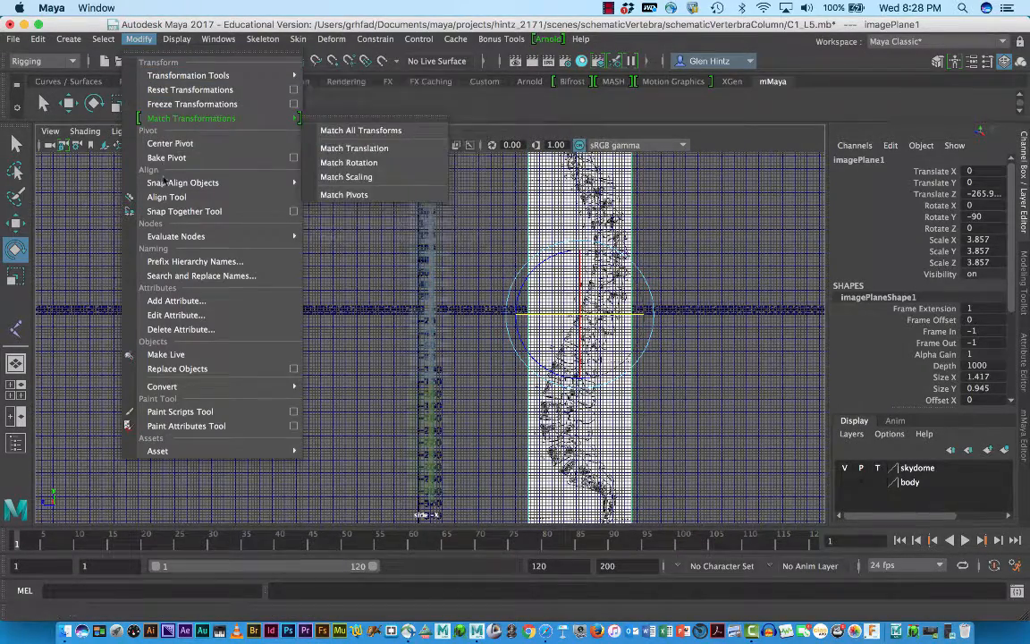
left_click(192, 106)
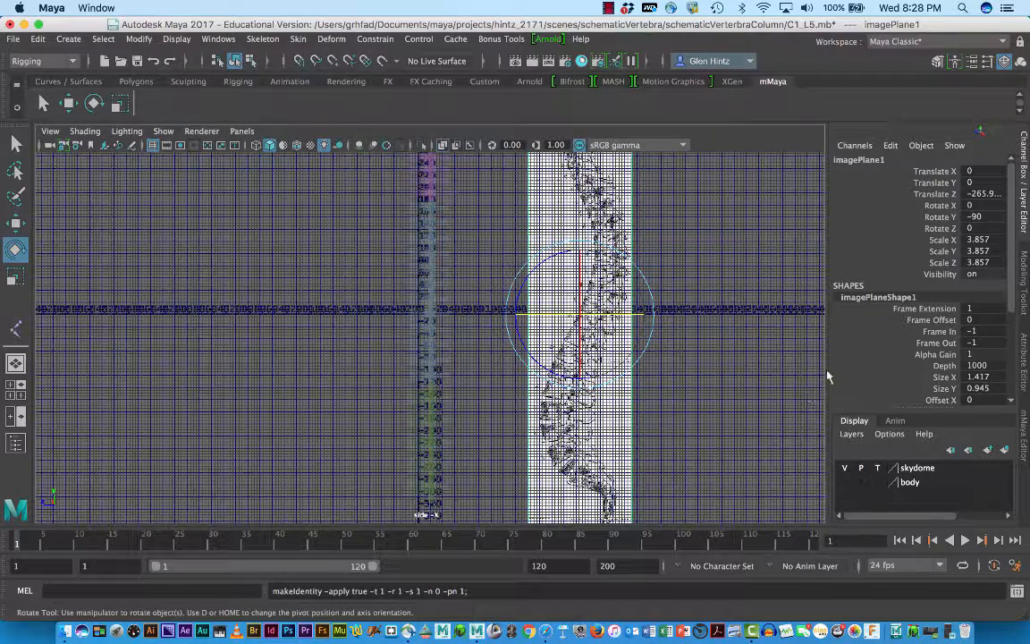
Set the image plane's Translate Z to -265
left_click(999, 191)
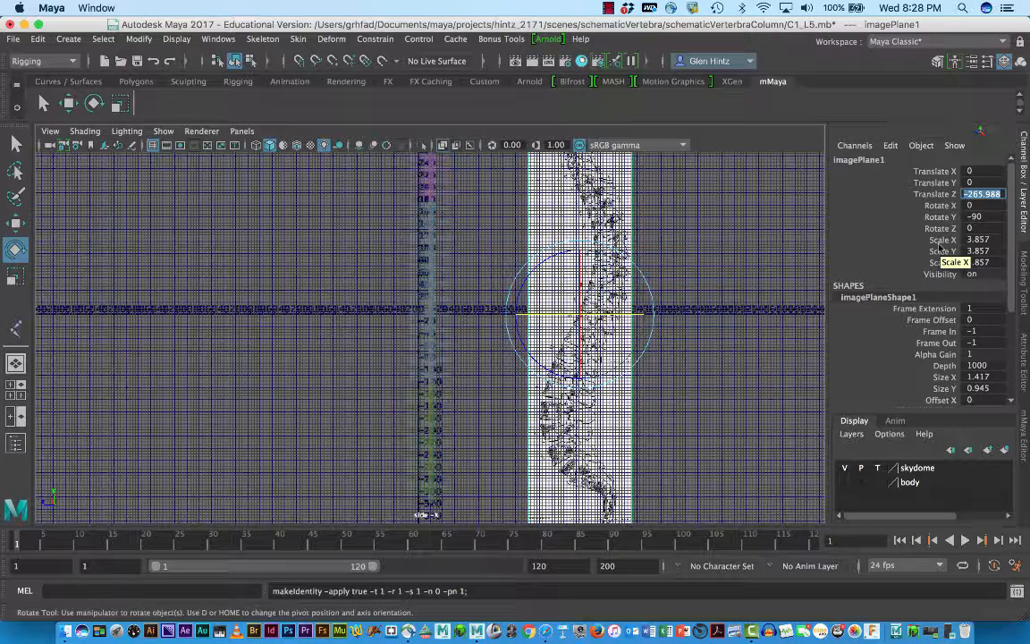
type("2")
key("Return")
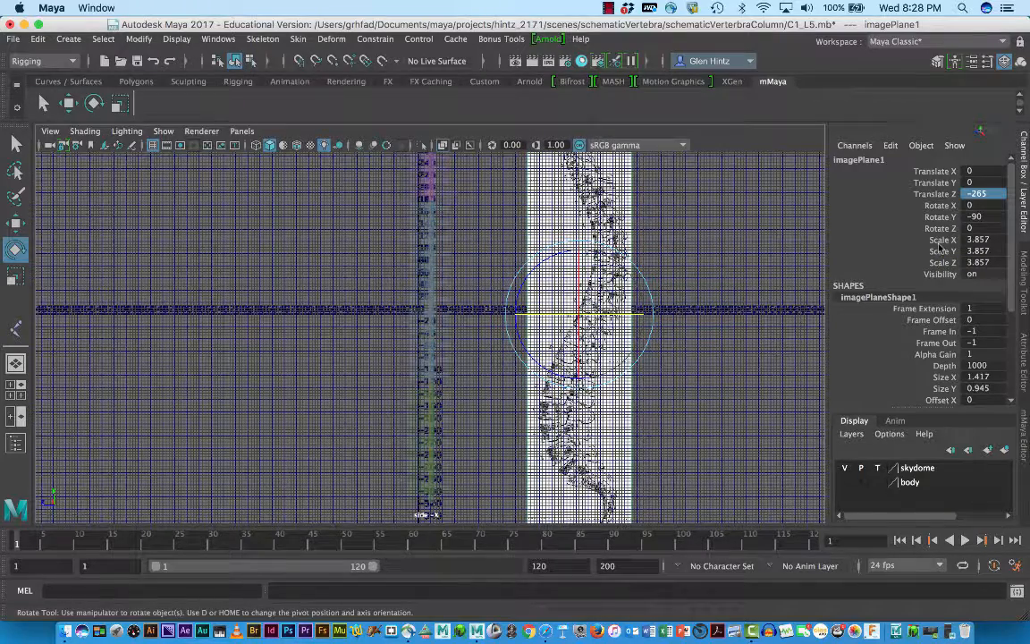
Reselect the spine image plane, set its Alpha Gain to 0.3, and deselect it
left_click(738, 223)
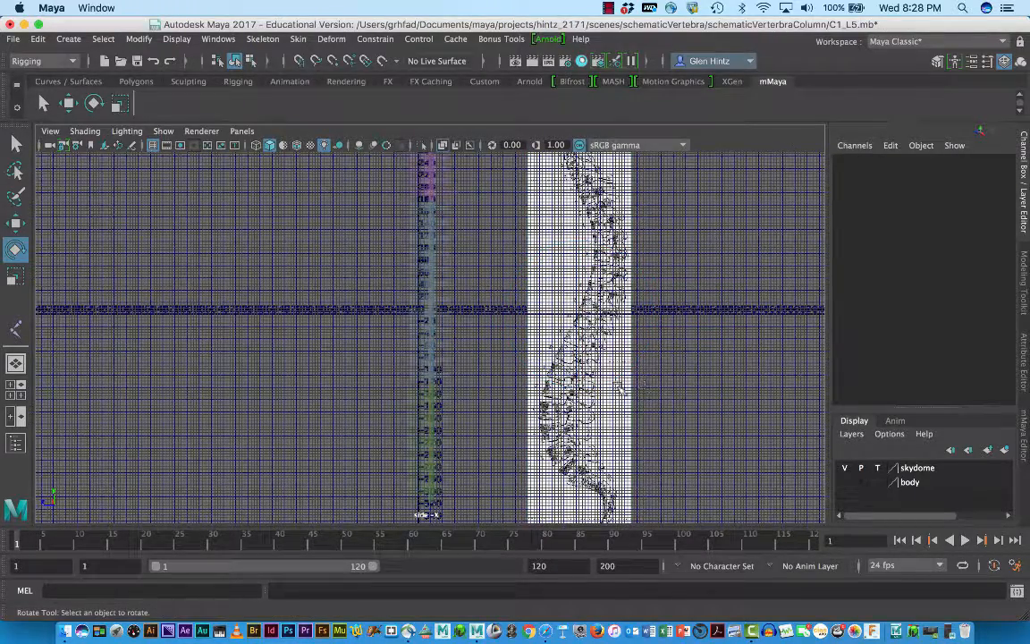
left_click(618, 389)
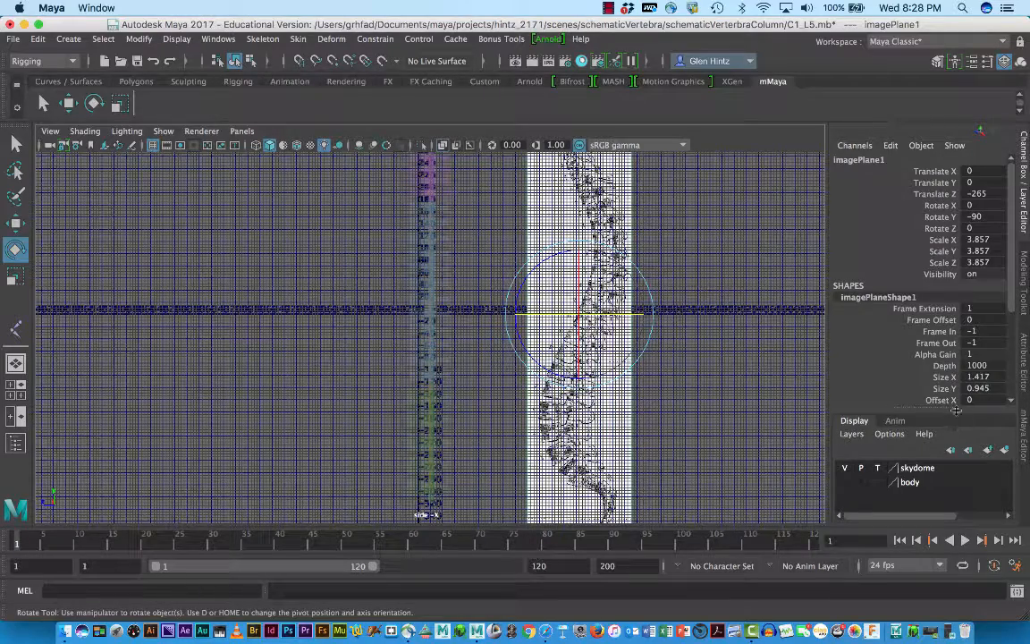
left_click(973, 354)
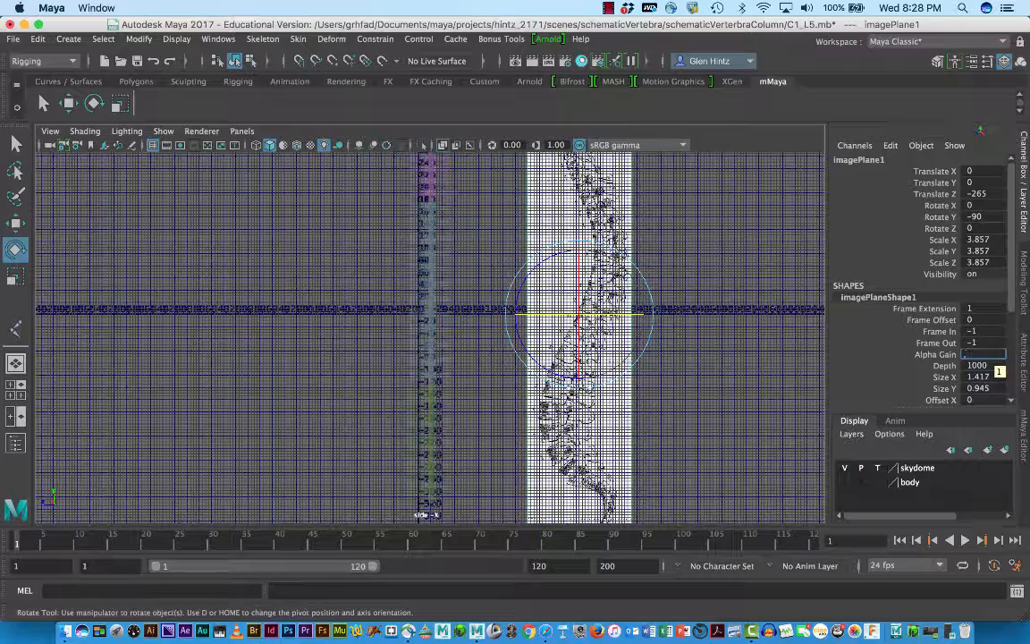
key("Return")
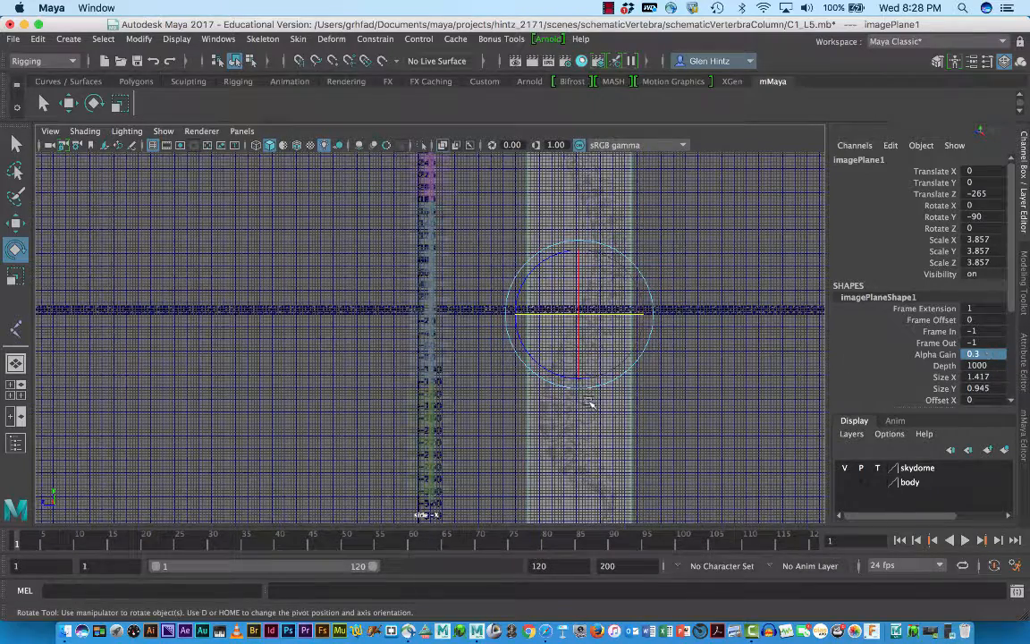
left_click(629, 384)
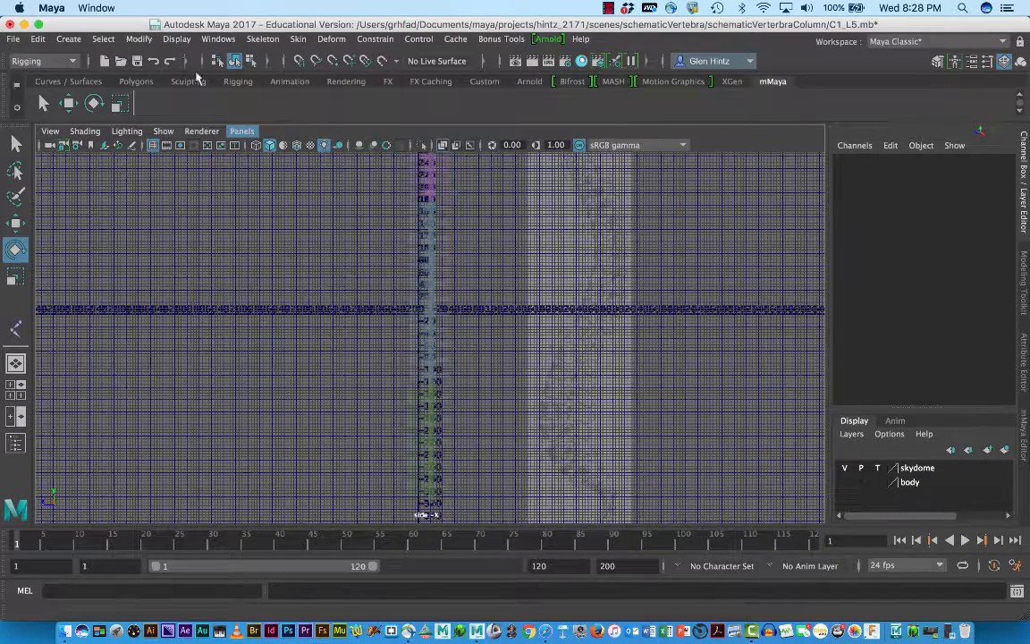
Hide the perspective and orthographic grid numbers in the grid options and apply the change
left_click(176, 40)
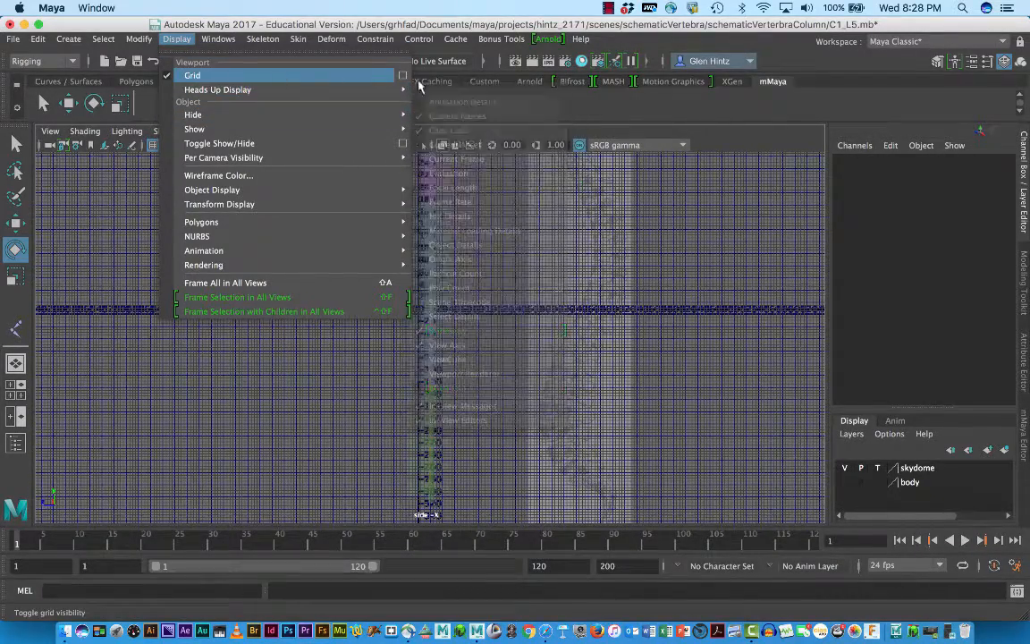
left_click(402, 75)
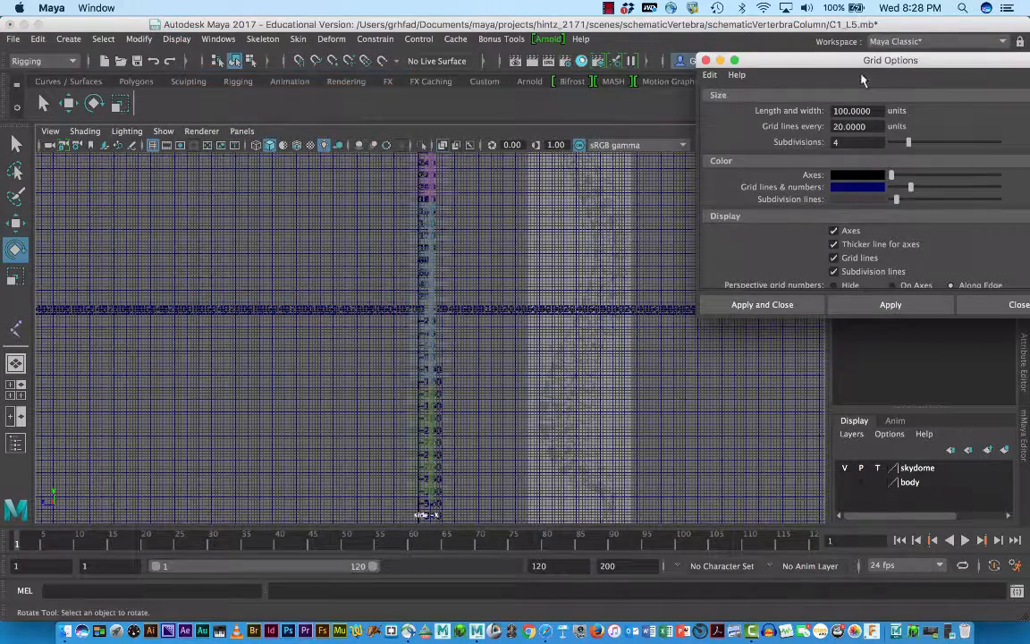
left_click_drag(851, 69, 467, 33)
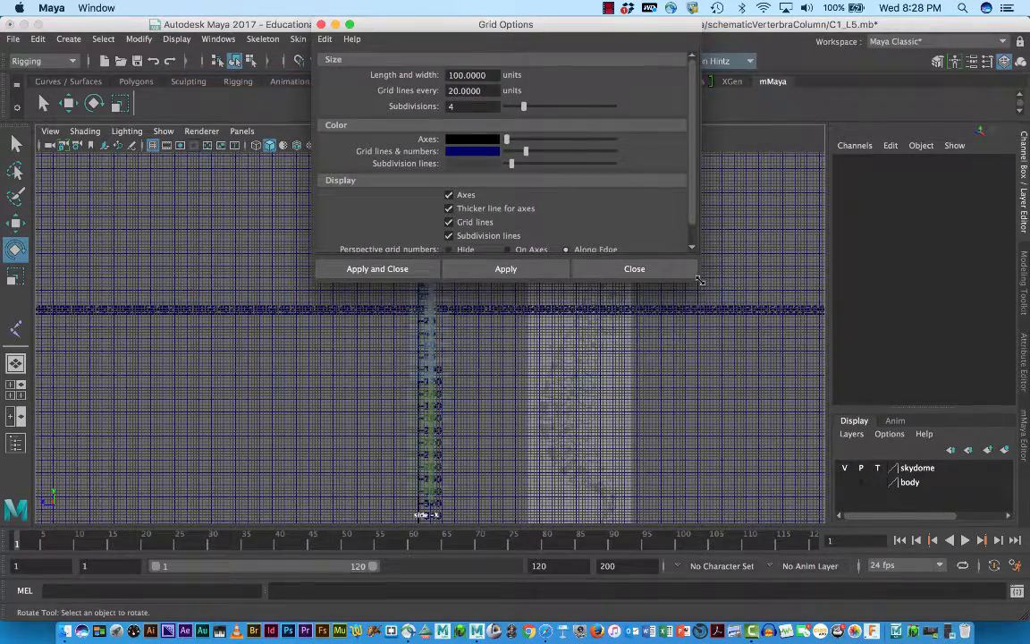
left_click_drag(699, 279, 722, 438)
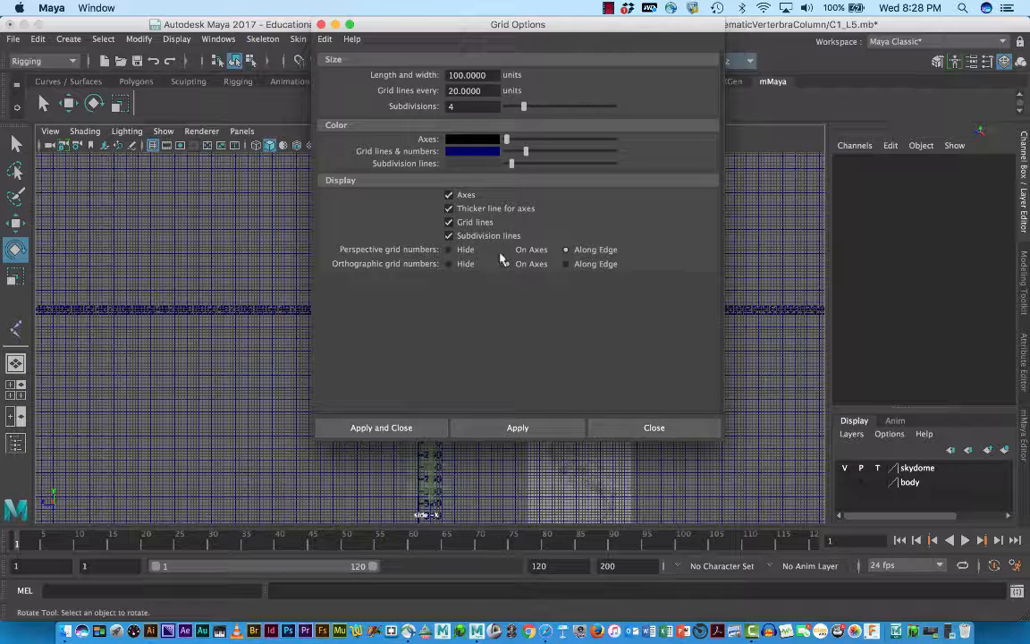
left_click(449, 251)
left_click(450, 265)
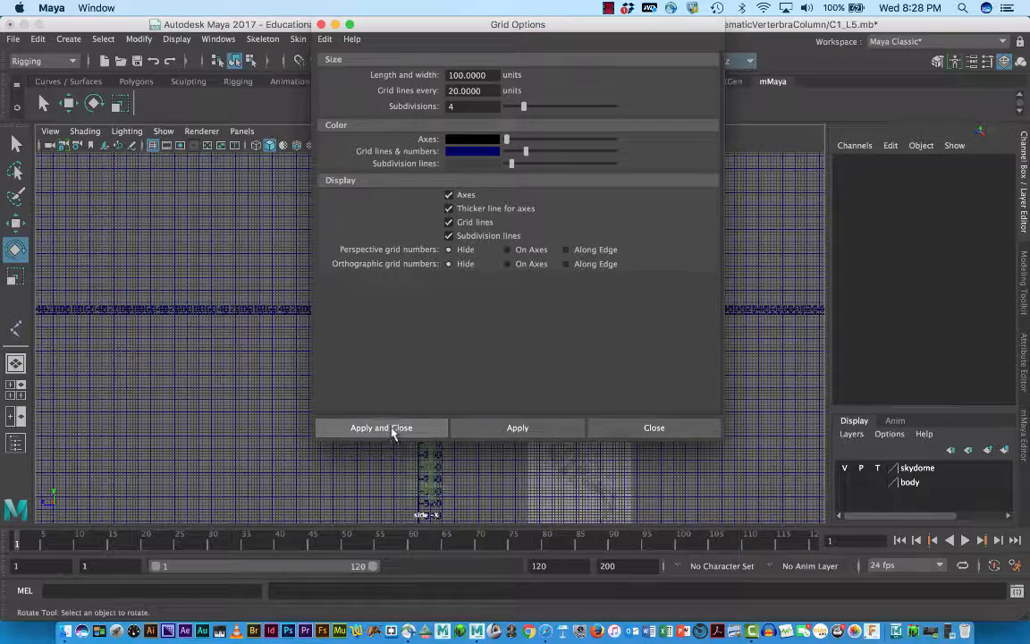
left_click(416, 428)
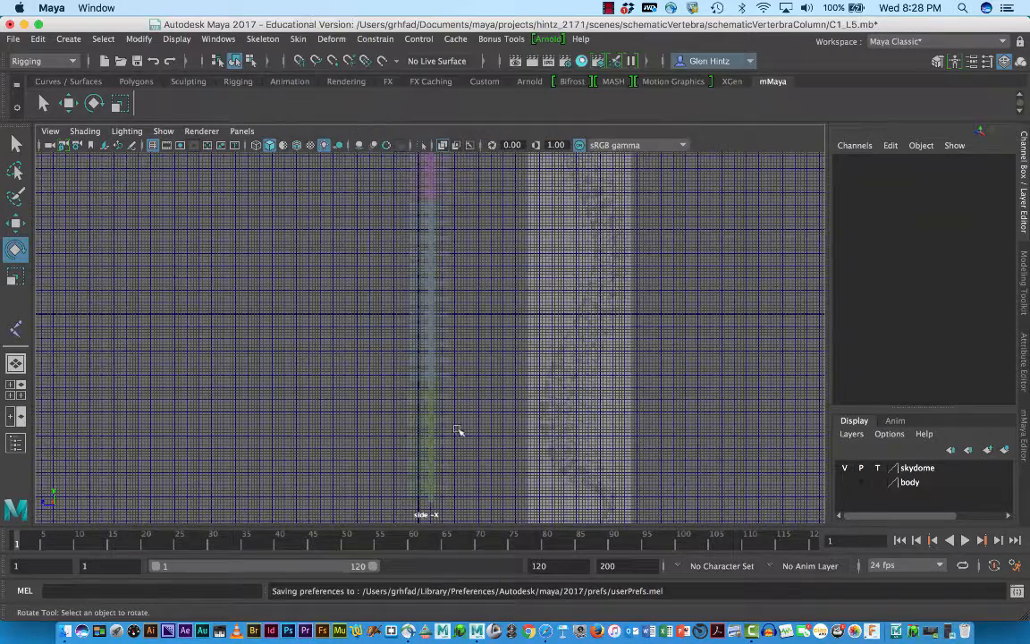
Reduce the grid's subdivisions to 1 and apply the change
scroll(640, 468, "up", 5)
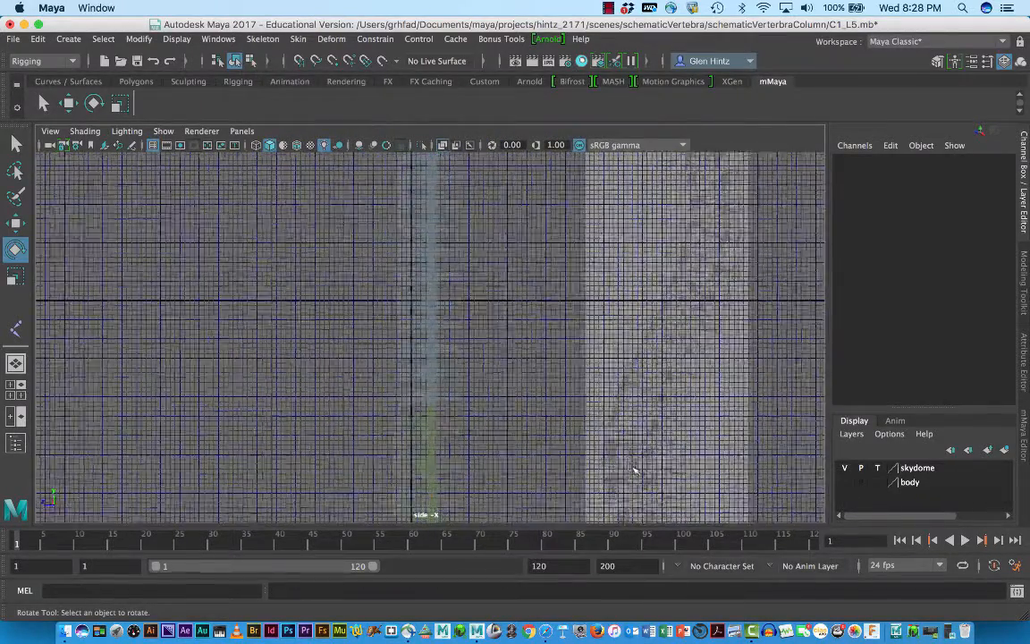
left_click(176, 39)
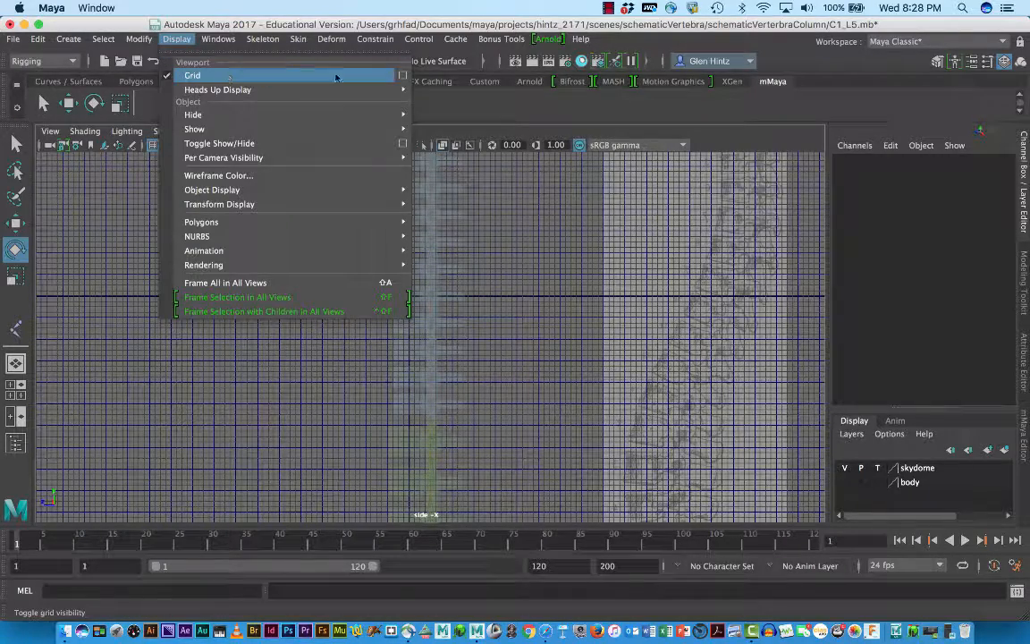
left_click(402, 75)
left_click_drag(522, 108, 508, 108)
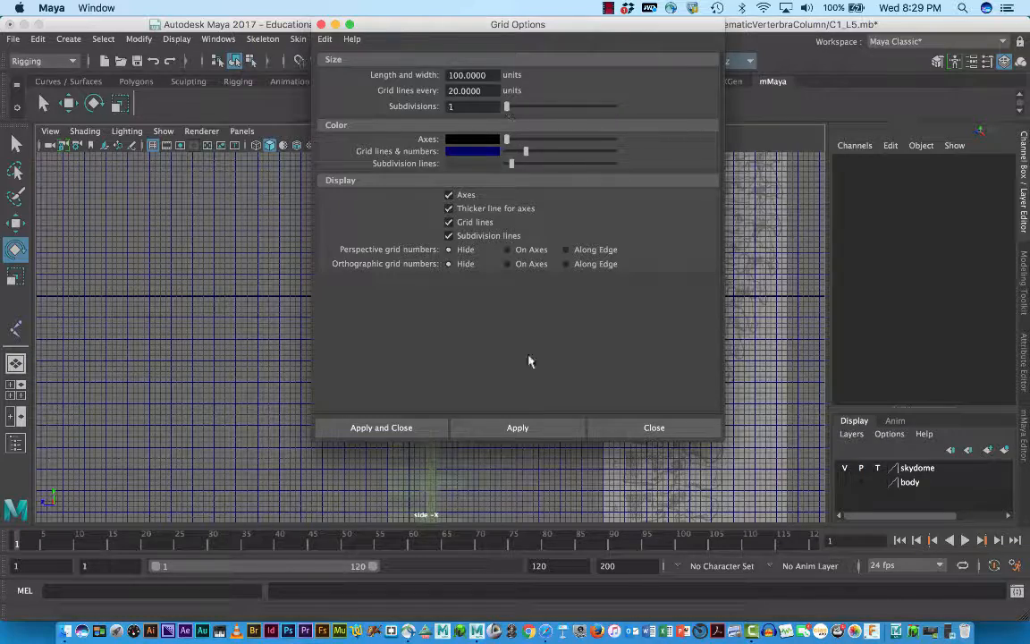
left_click(404, 428)
Move the spine image plane along Z toward the vertebral column, to a Translate Z of about -102
middle_click_drag(581, 395, 411, 417, "alt")
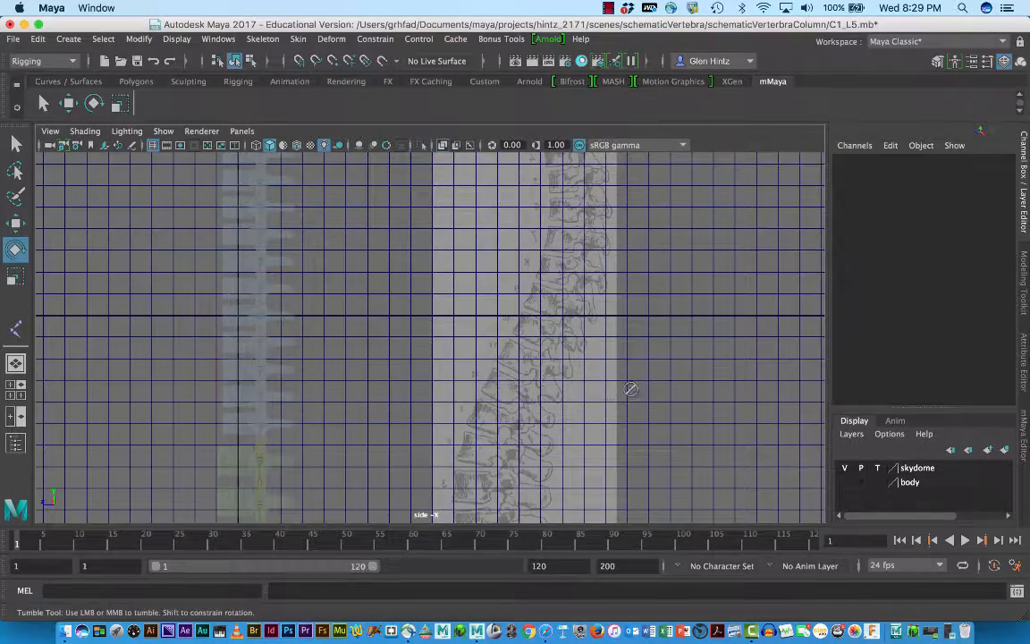
middle_click_drag(499, 362, 497, 356, "alt")
middle_click_drag(679, 383, 650, 314, "alt")
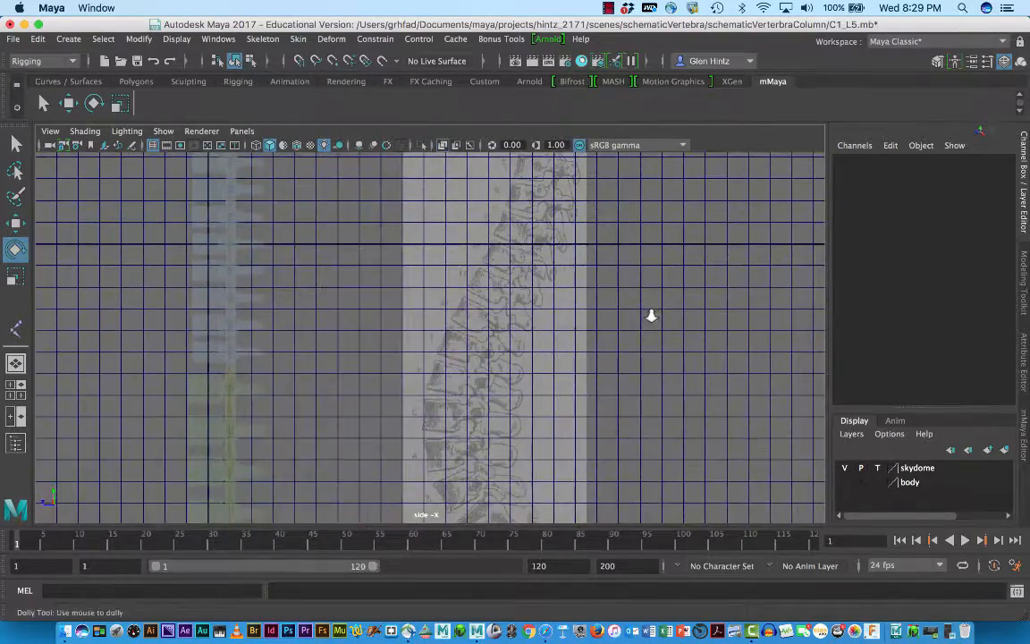
right_click_drag(651, 314, 232, 297, "alt")
middle_click_drag(658, 384, 659, 453, "alt")
right_click_drag(658, 438, 484, 412, "alt")
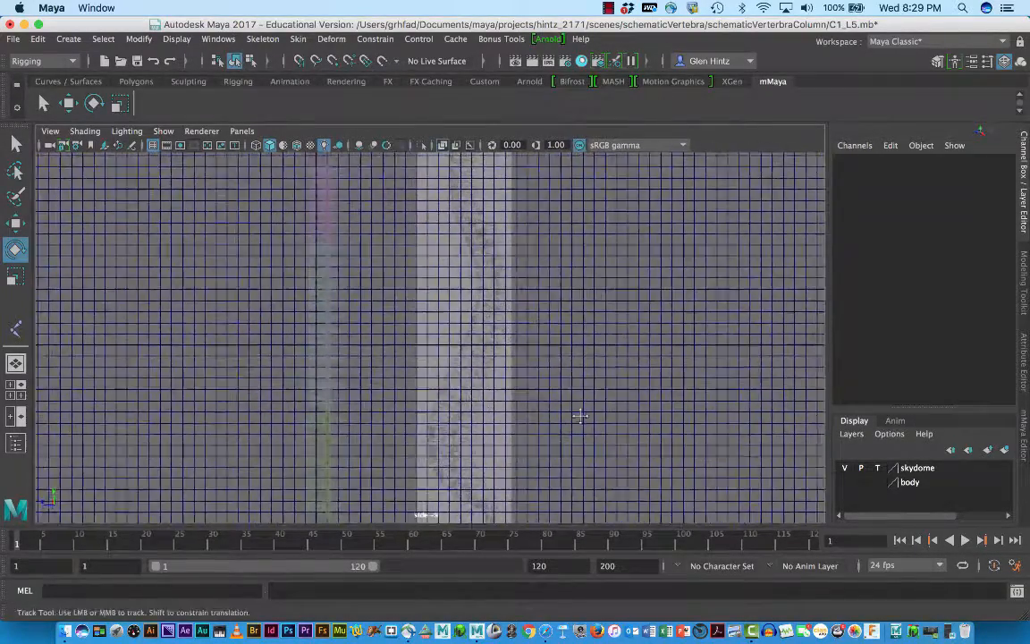
middle_click_drag(580, 413, 608, 424, "alt")
right_click_drag(604, 416, 625, 427, "alt")
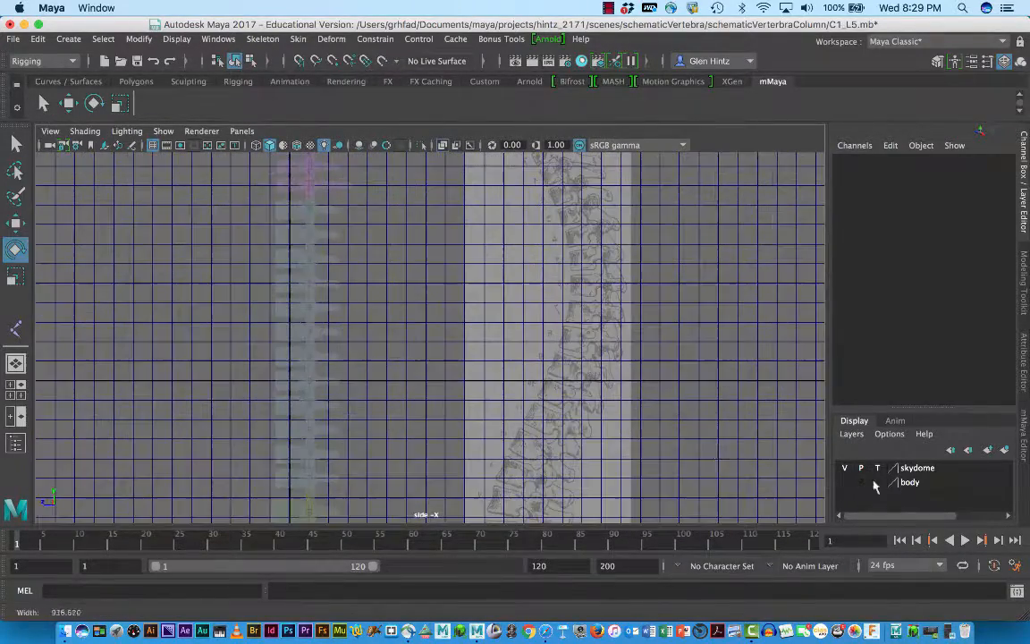
left_click(623, 433)
key("w")
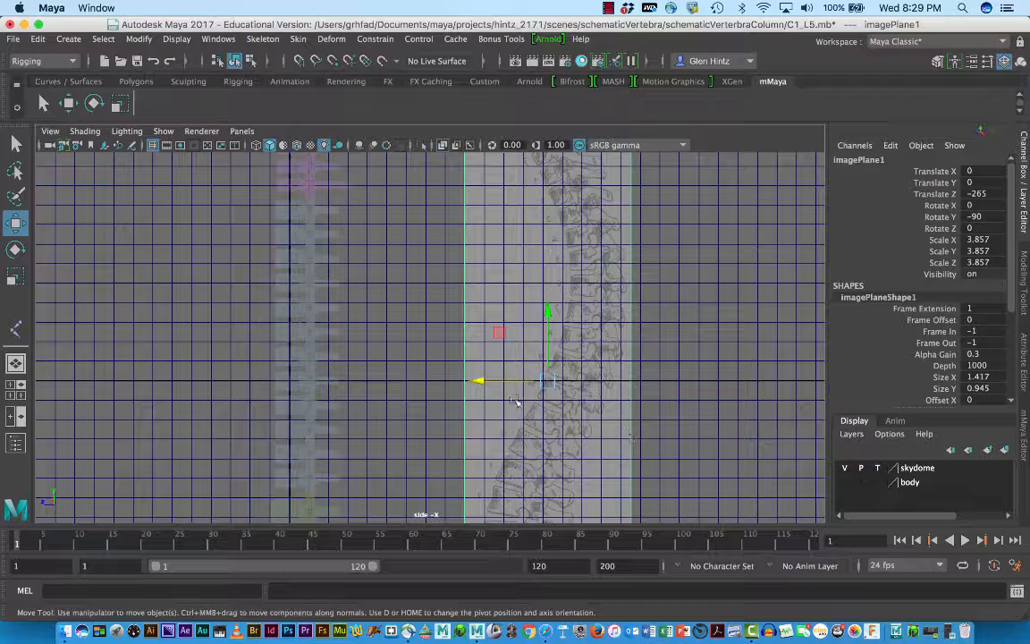
left_click_drag(491, 385, 322, 379)
Move the image plane over the thoracic vertebrae, to about -45.2 in Translate Y and 25.9 in Translate Z
scroll(433, 383, "up", 3)
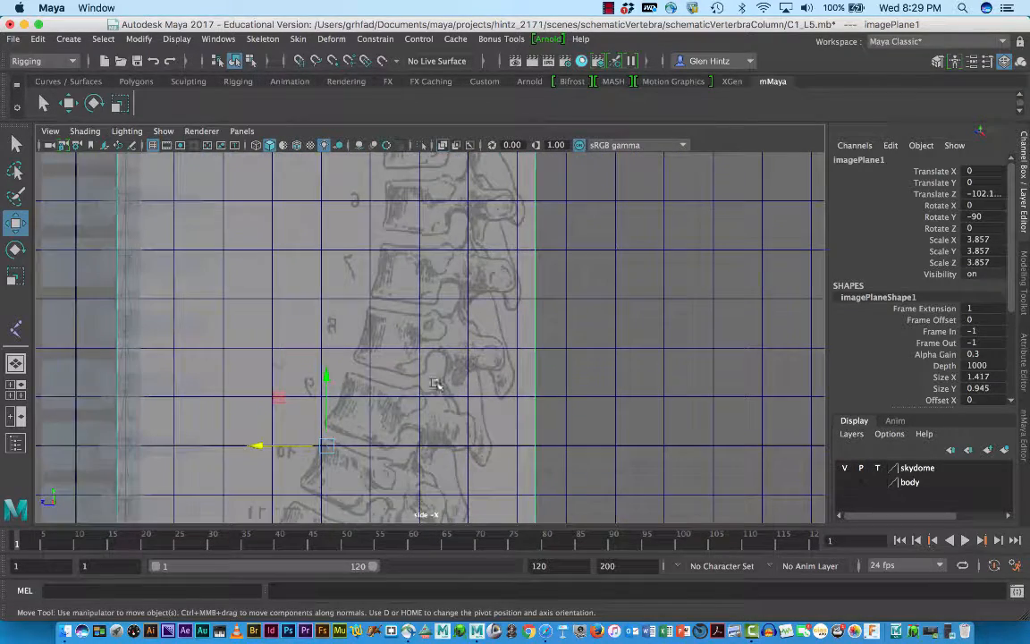
middle_click_drag(427, 361, 742, 322, "alt")
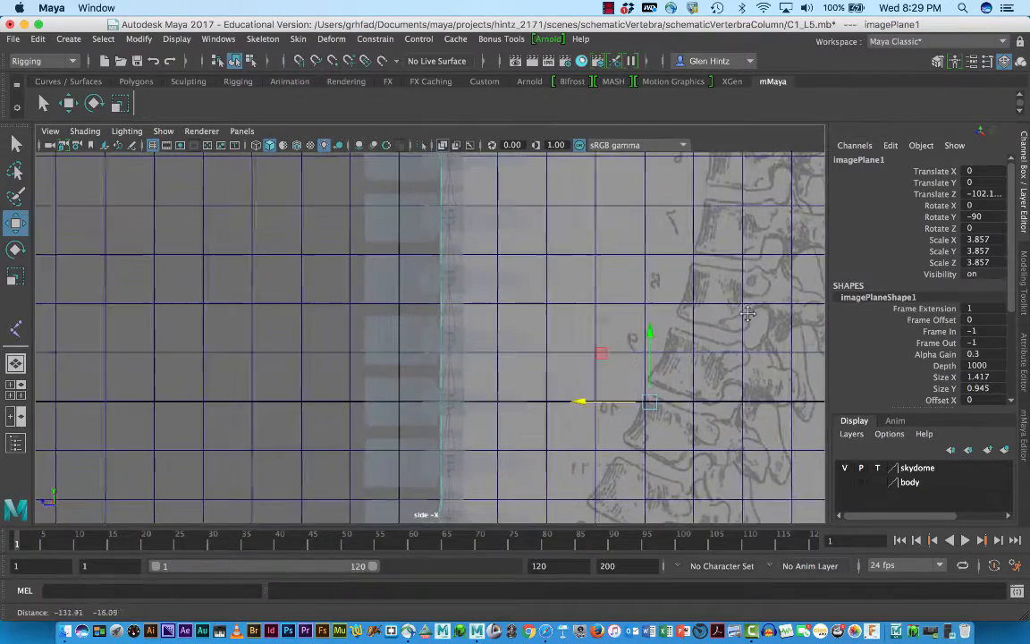
middle_click_drag(606, 388, 605, 386, "alt")
middle_click_drag(427, 538, 455, 429, "alt")
middle_click_drag(562, 446, 577, 334, "alt")
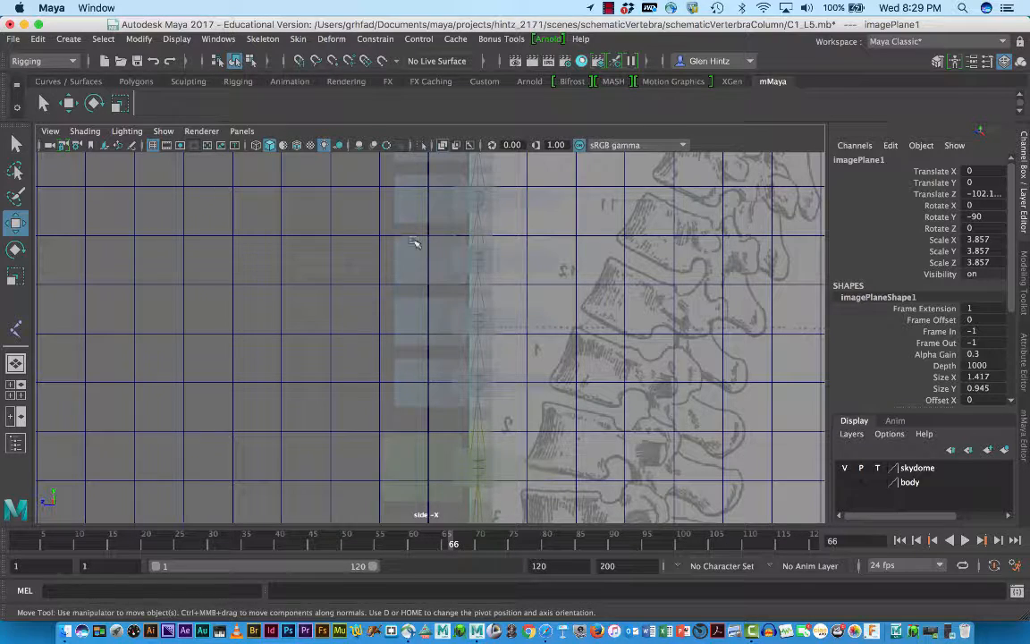
middle_click_drag(448, 255, 425, 387, "alt")
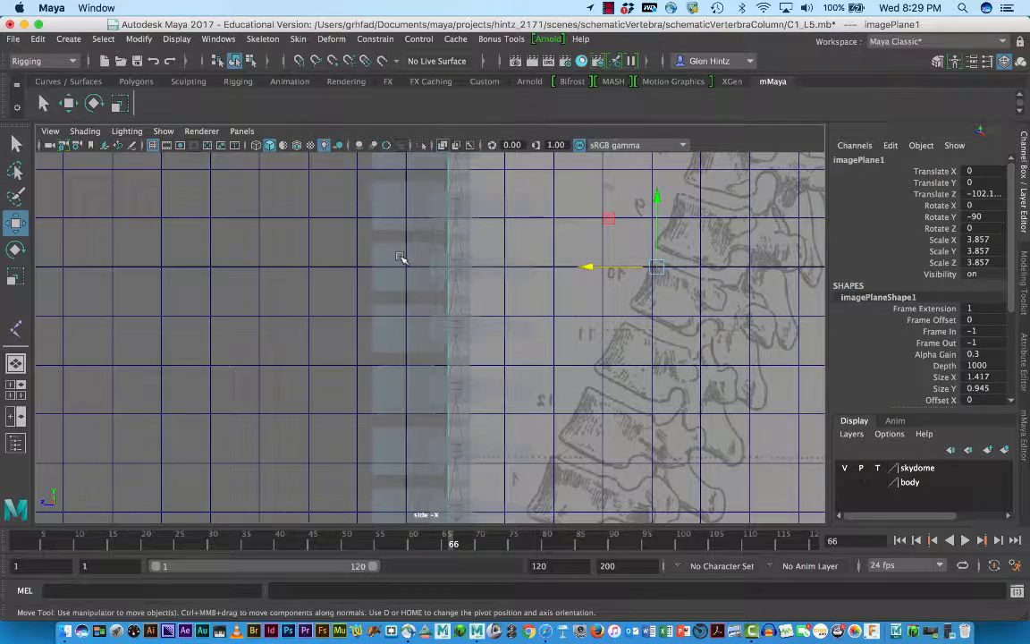
left_click(654, 200)
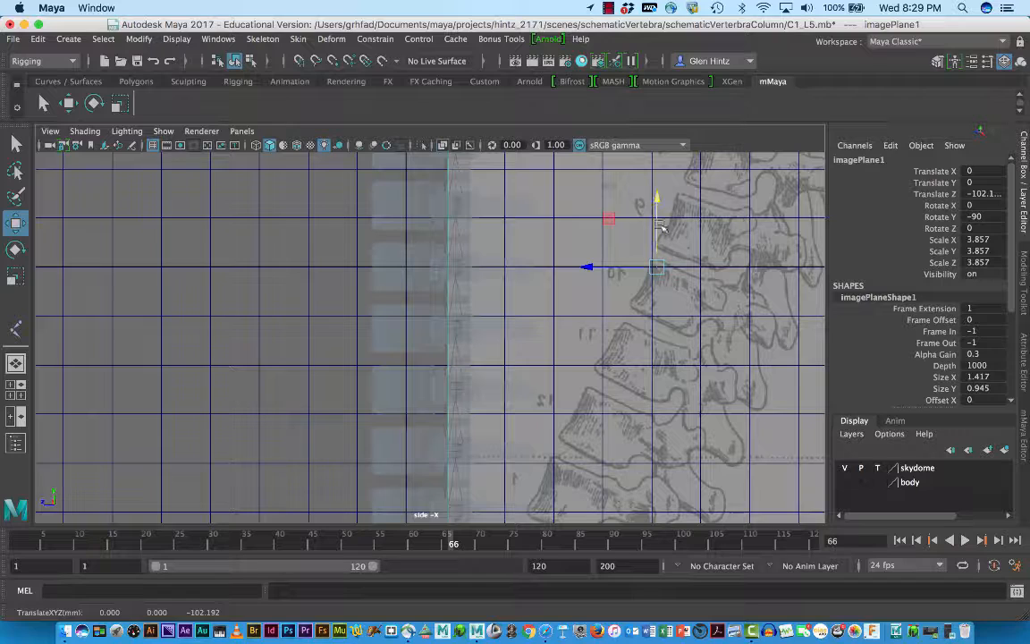
left_click_drag(654, 200, 655, 325)
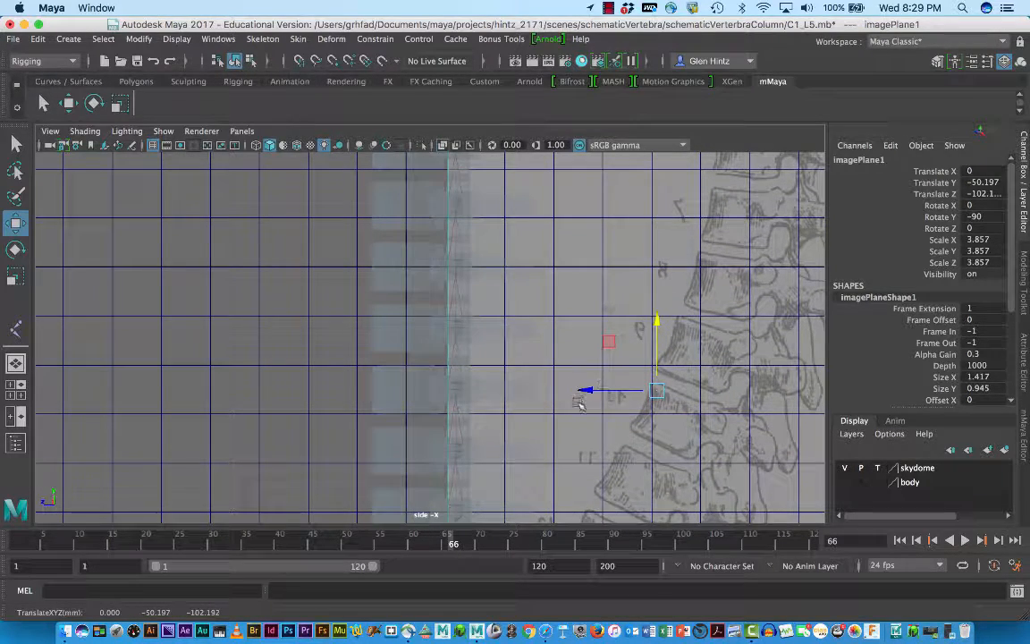
left_click_drag(588, 390, 278, 393)
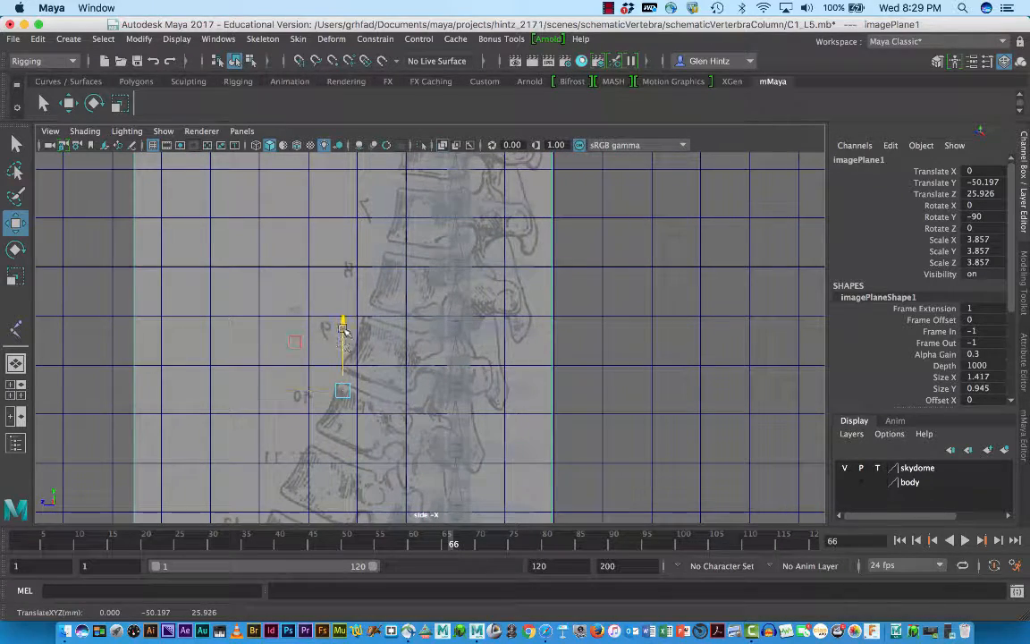
left_click_drag(356, 329, 356, 317)
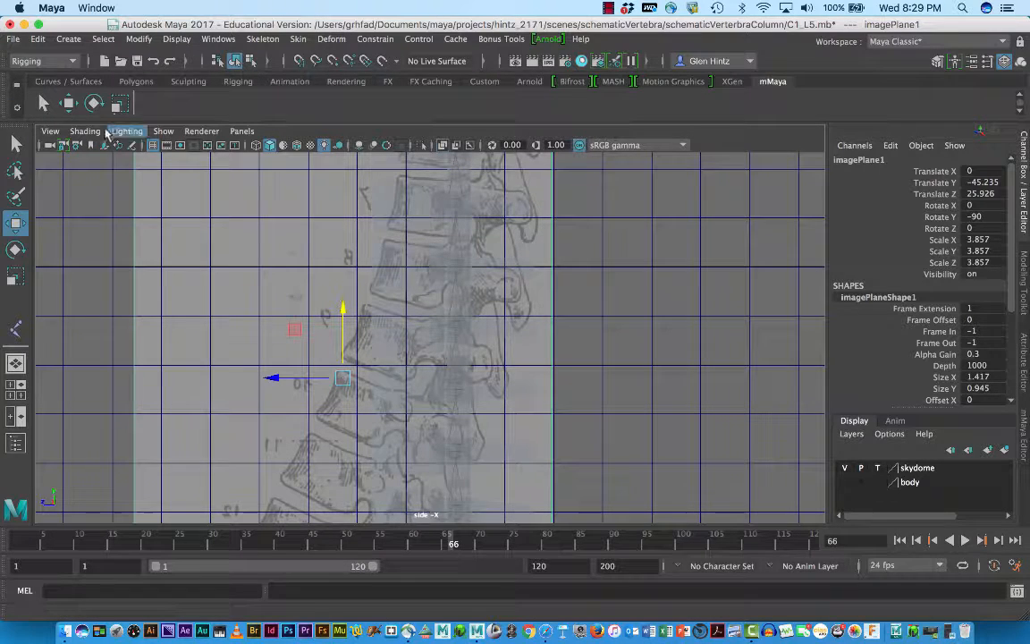
Turn off X-ray shading, tilt the image plane to a Rotate Y of about -75.7, and lower it to about -48.4 in Y
left_click(85, 130)
left_click(138, 288)
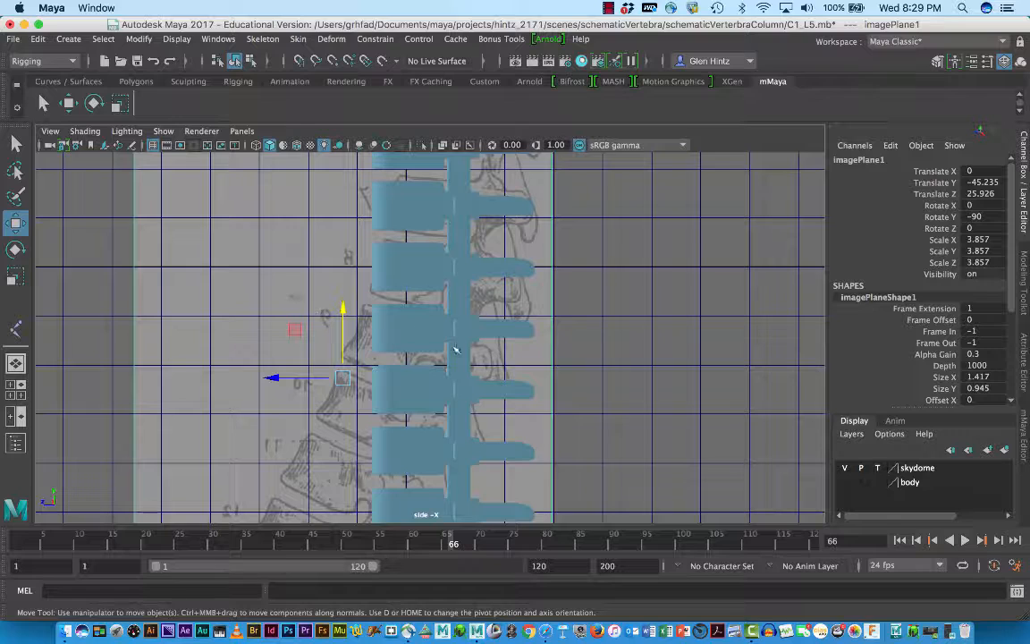
key("e")
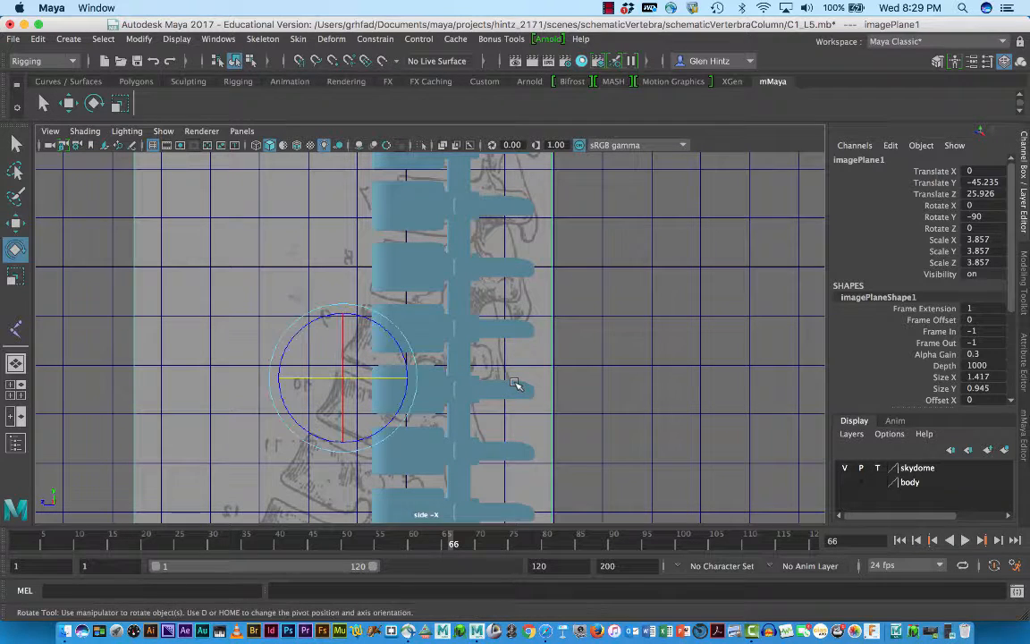
left_click_drag(399, 350, 344, 318)
key("w")
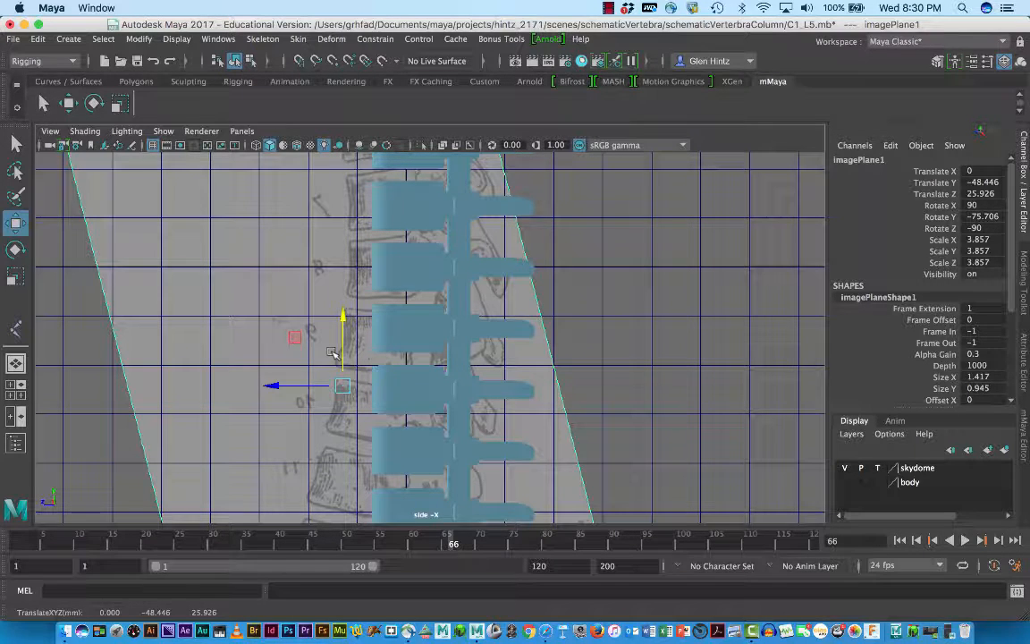
Scale the image plane uniformly to about 3.35 and move it to about -42.3 in Y and 18 in Z
key("r")
left_click_drag(343, 386, 205, 366)
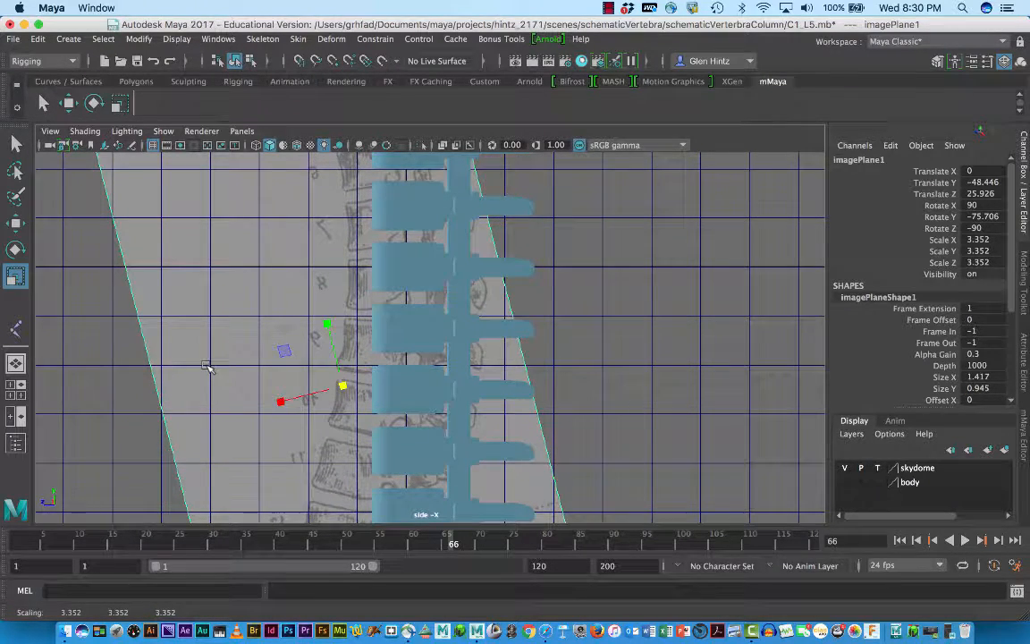
key("w")
left_click_drag(346, 329, 349, 314)
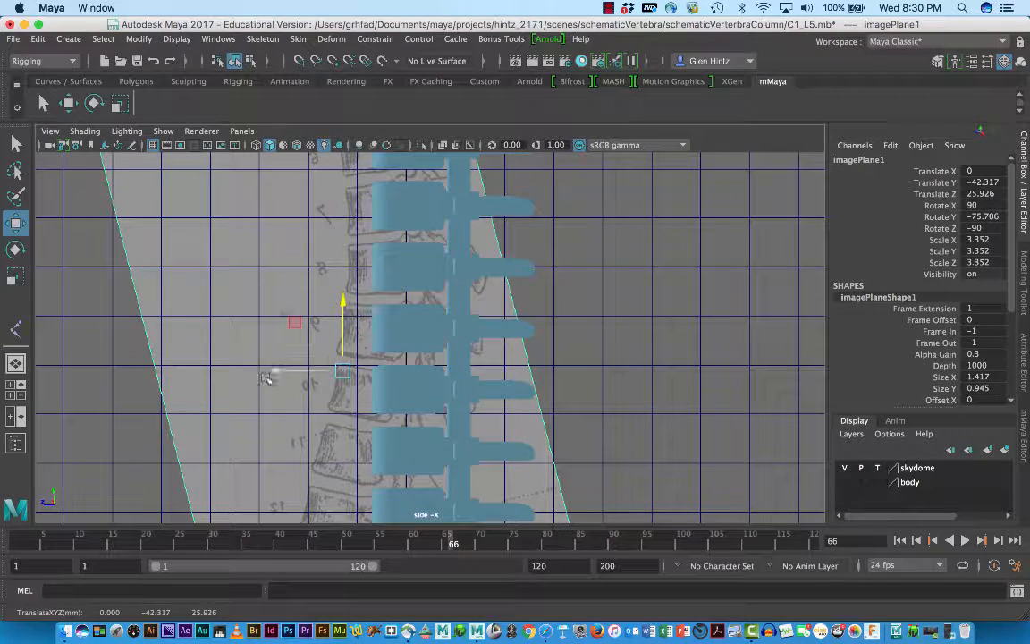
left_click_drag(267, 377, 287, 375)
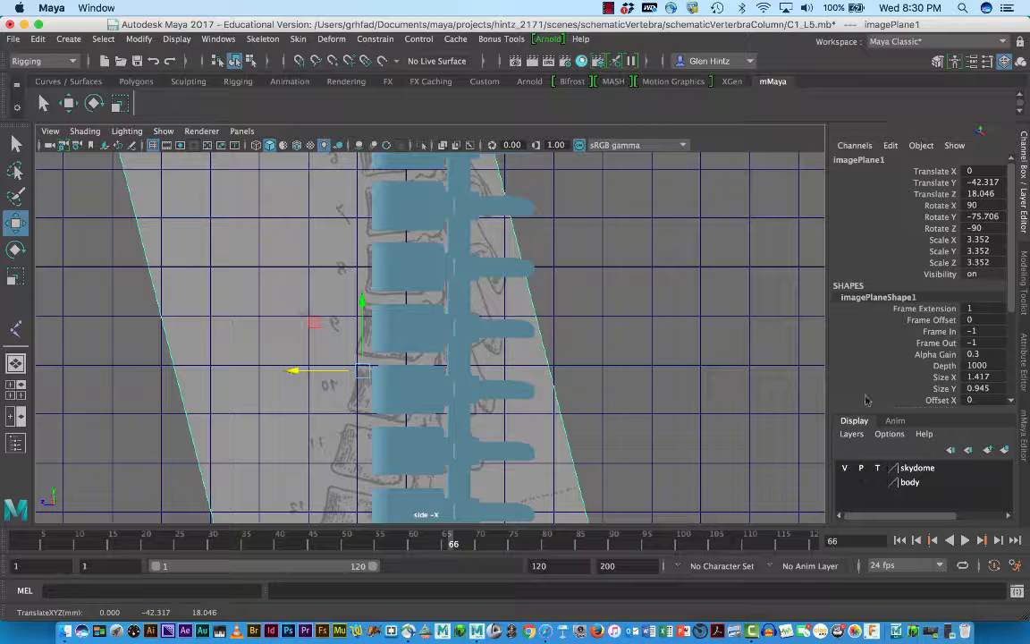
Set the image plane's Rotate Y to 0
double_click(1000, 217)
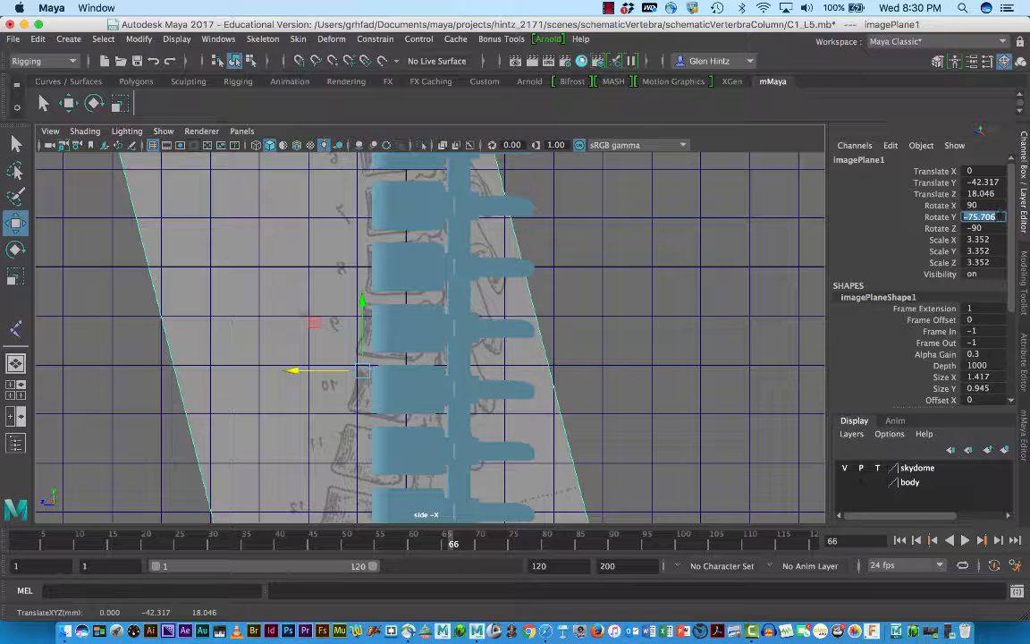
type("0")
key("Return")
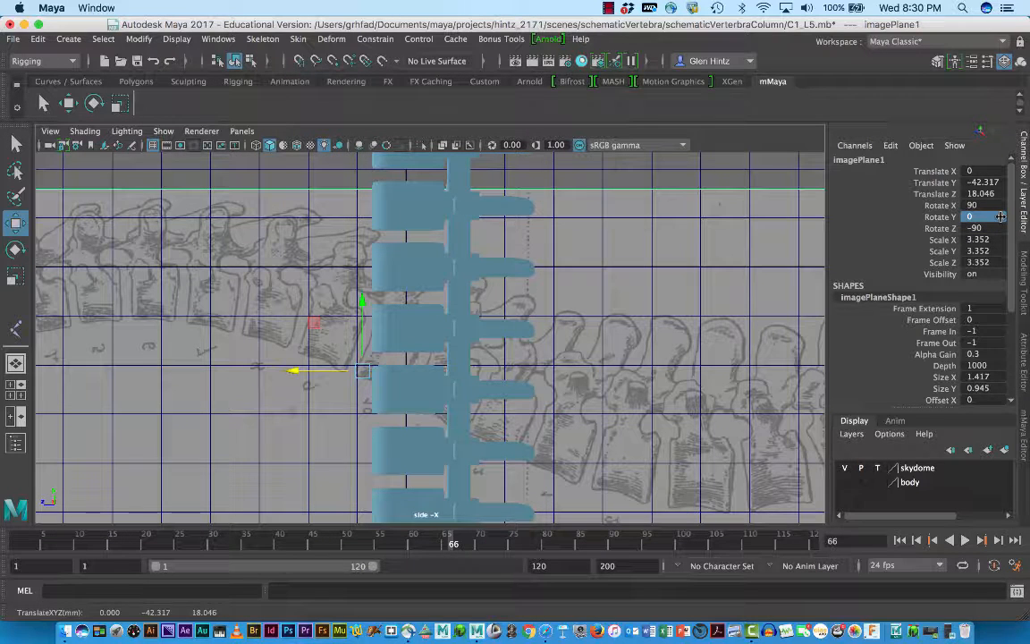
Undo the last Rotate Y change and turn the image plane upright with a Rotate Y of -90
key("super+z")
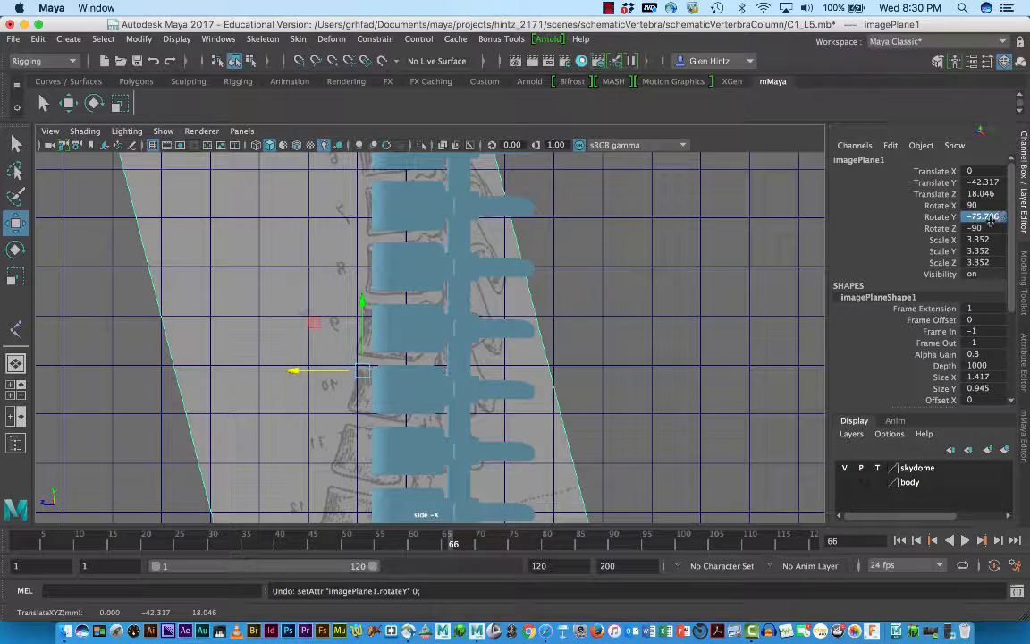
key("e")
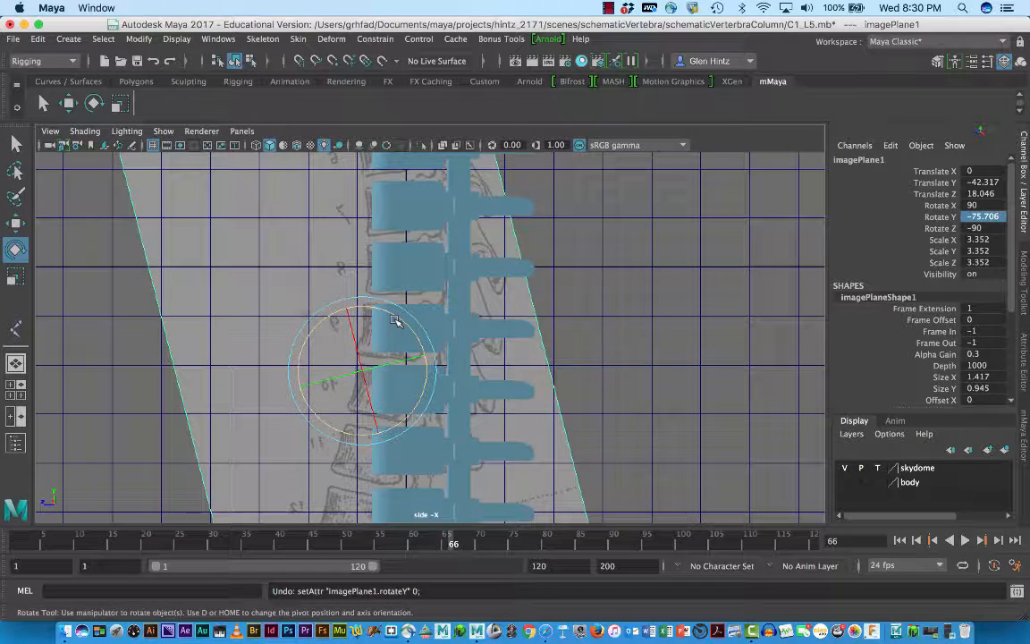
left_click_drag(394, 320, 411, 325)
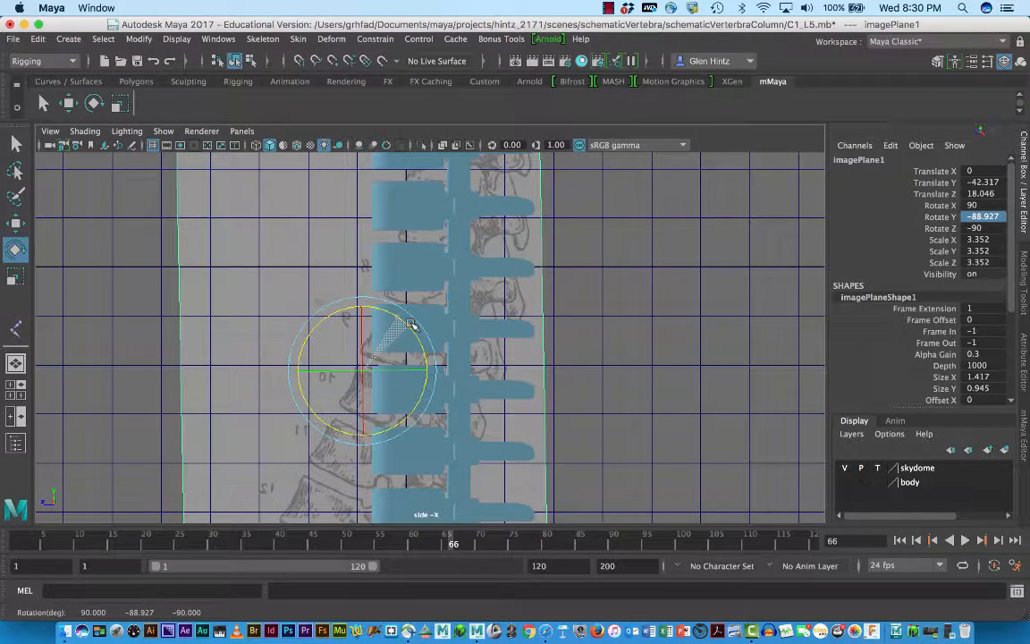
mouse_move(969, 218)
left_mouse_down()
mouse_move(1010, 220)
mouse_move(986, 217)
left_mouse_up()
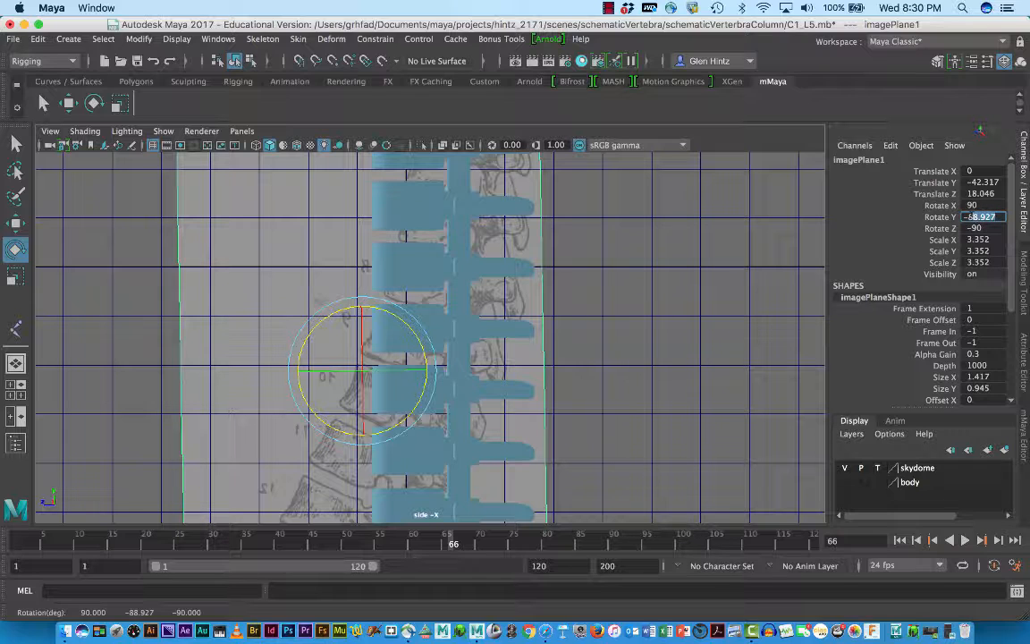
type("-90")
key("Return")
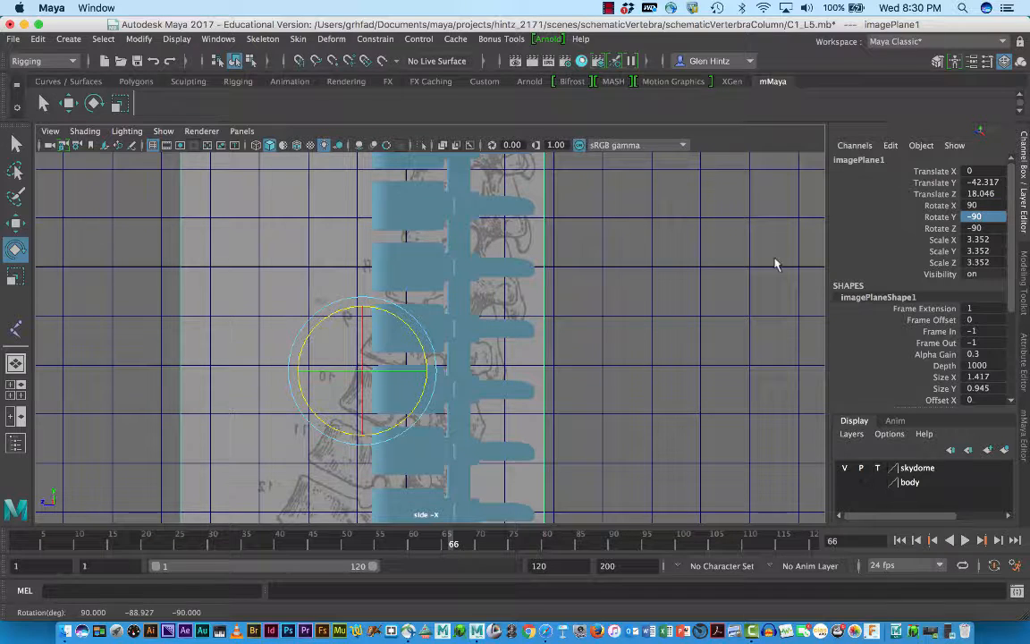
Move the image plane clear of the vertebral column by setting its Translate Z to -265
key("w")
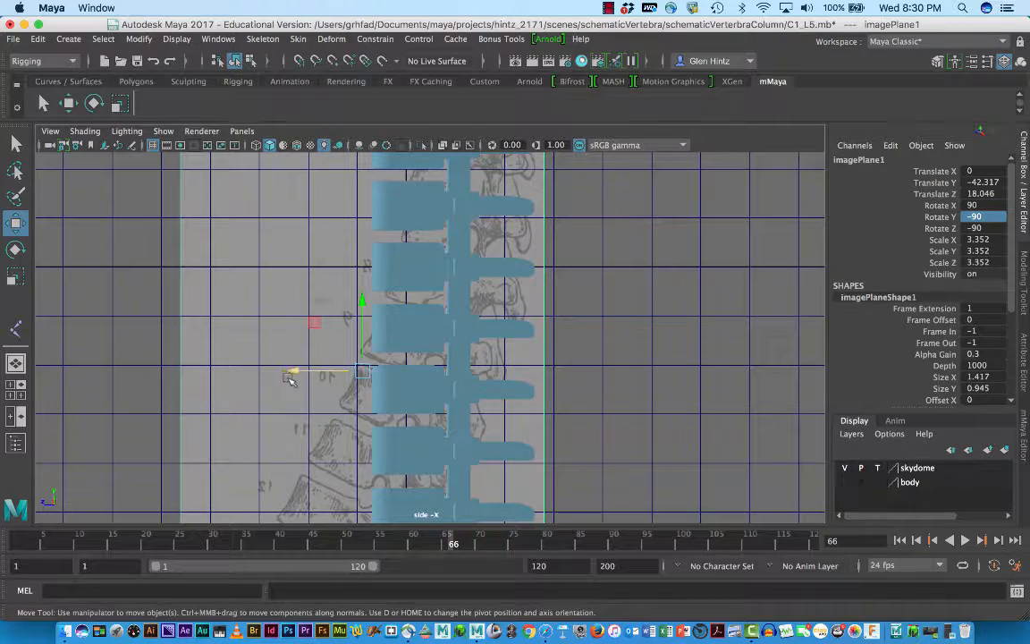
left_click_drag(295, 371, 583, 370)
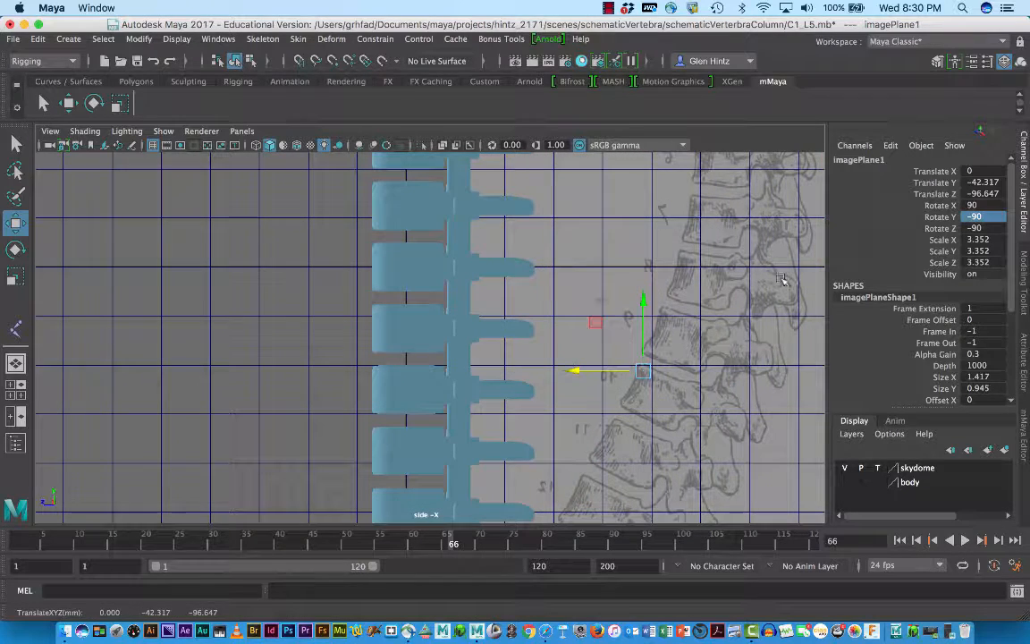
double_click(1001, 193)
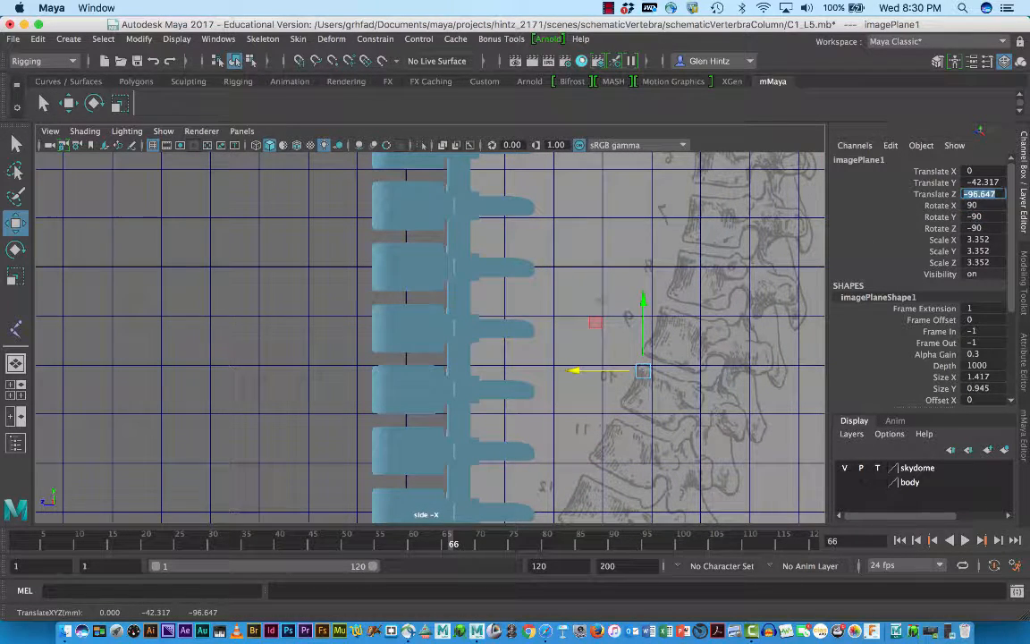
type("-265")
key("Return")
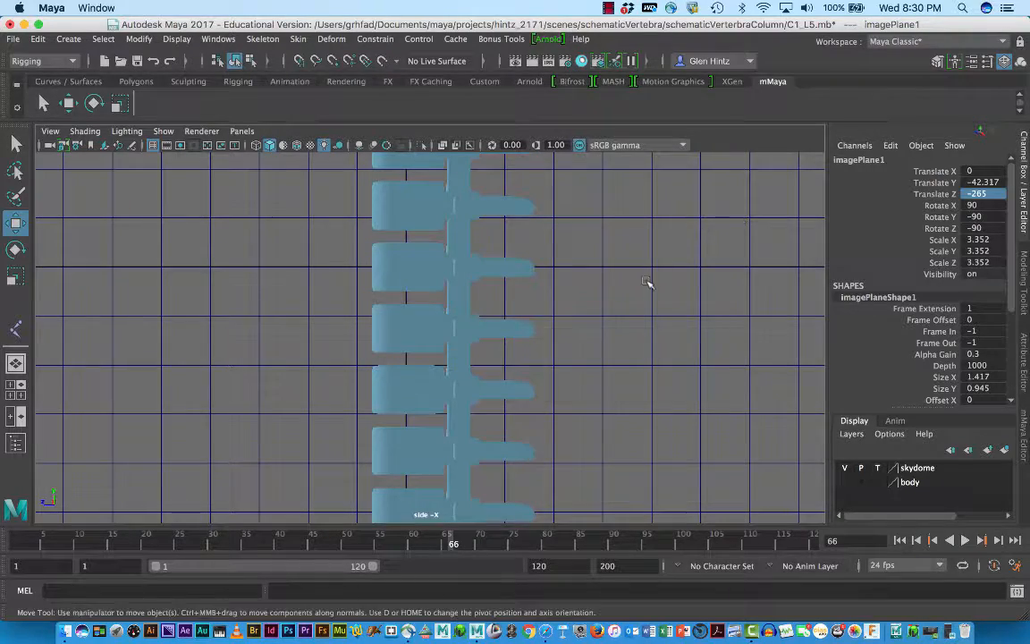
Create a display layer from the selected image plane and name it lateralVert
scroll(647, 283, "down", 8)
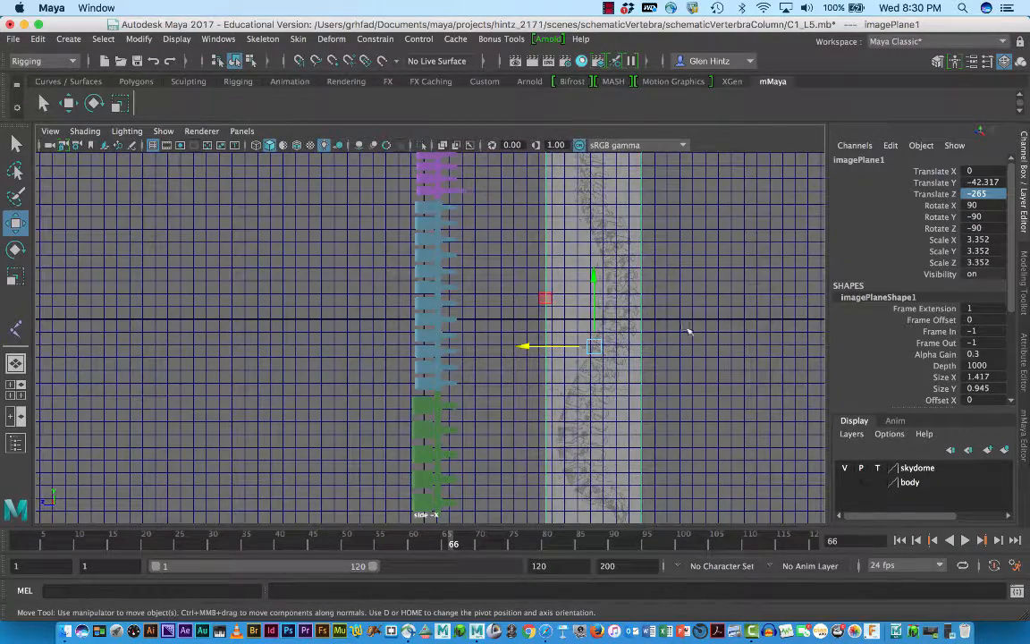
middle_click_drag(716, 333, 494, 356, "alt")
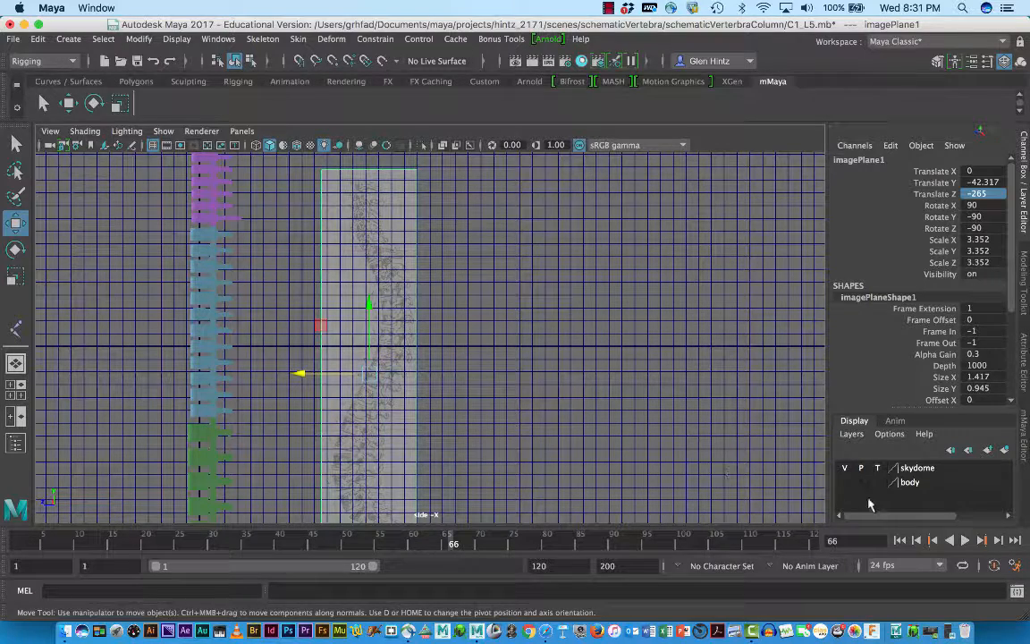
left_click(1005, 450)
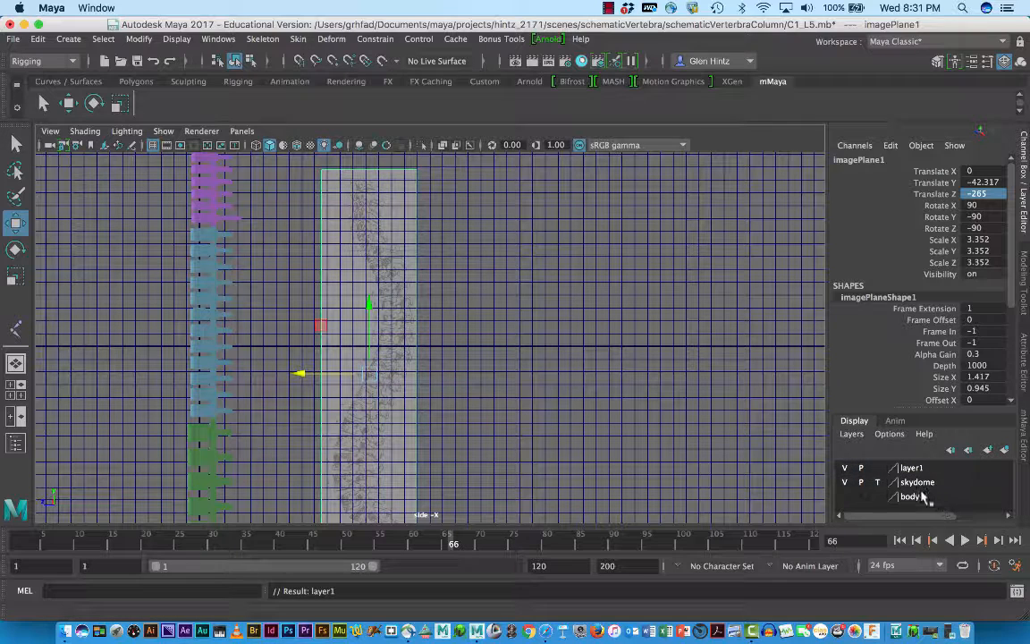
double_click(893, 469)
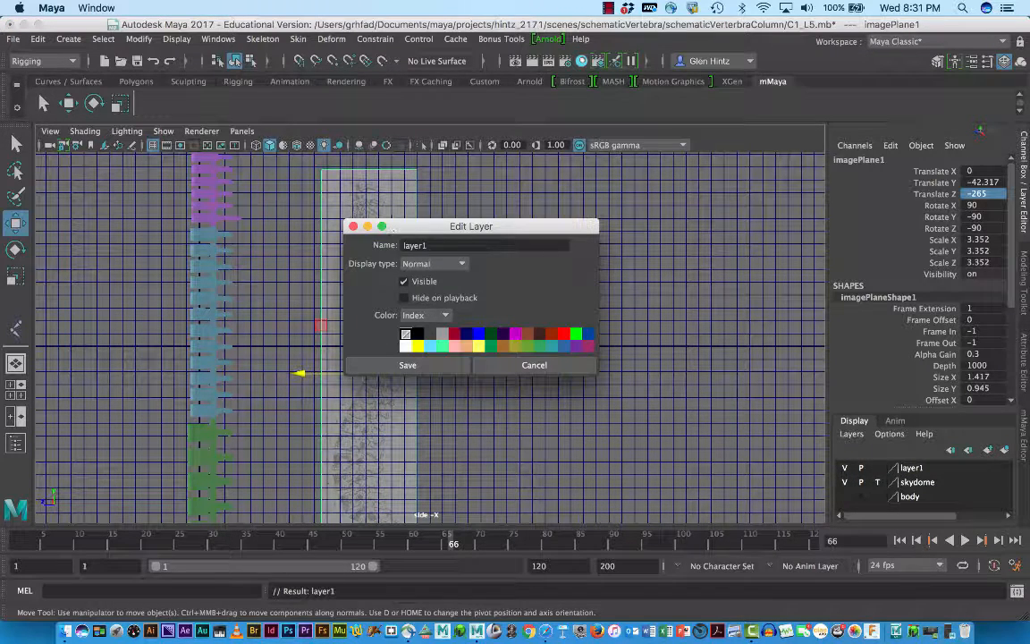
type("lateralVert")
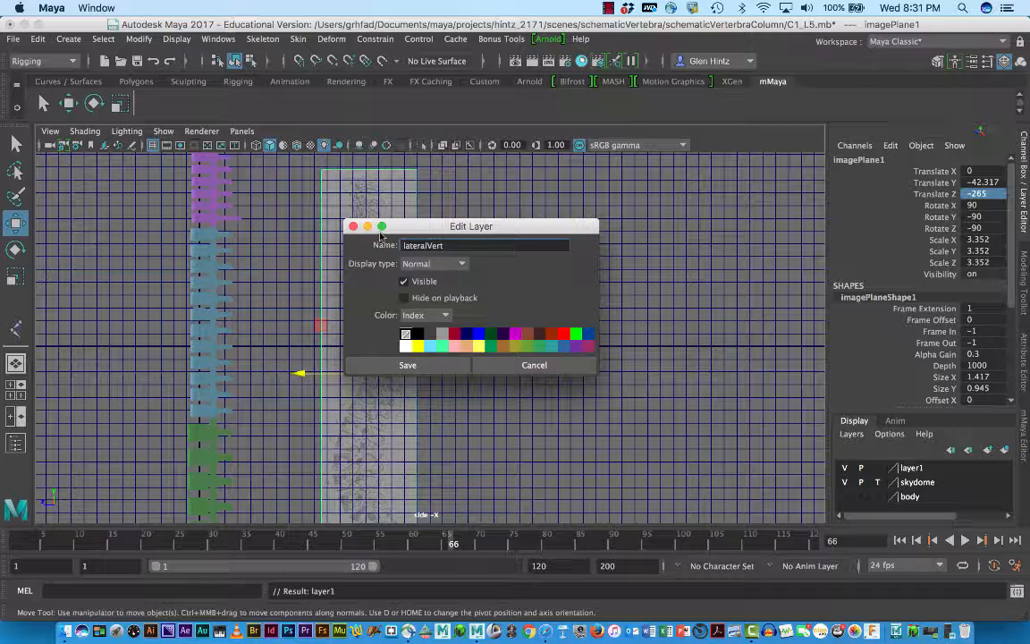
left_click(371, 365)
Set the lateralVert layer's display type to Reference and deselect the image plane
left_click(877, 468)
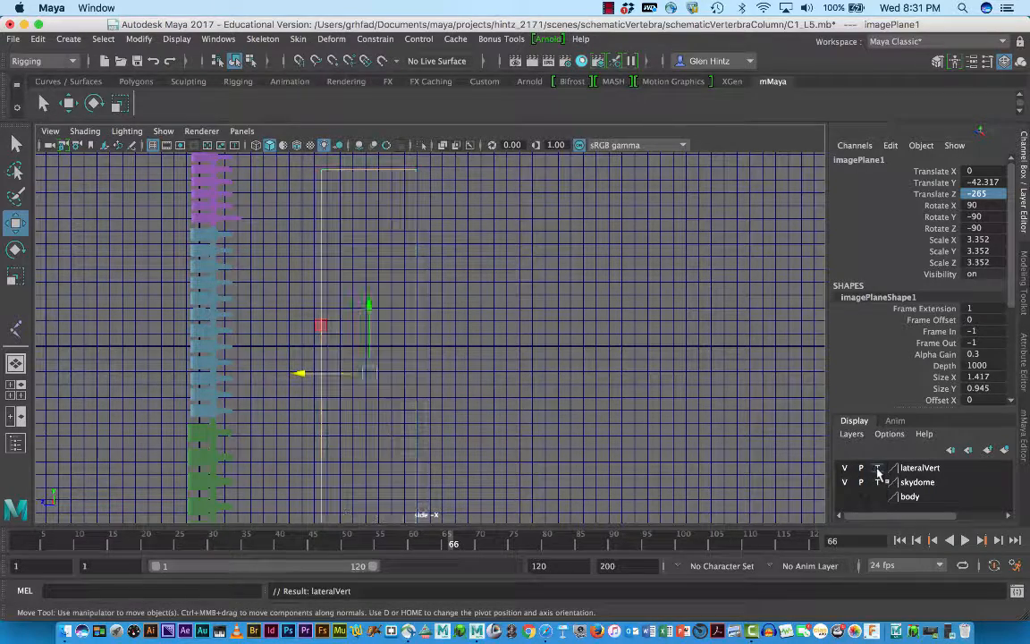
left_click(877, 468)
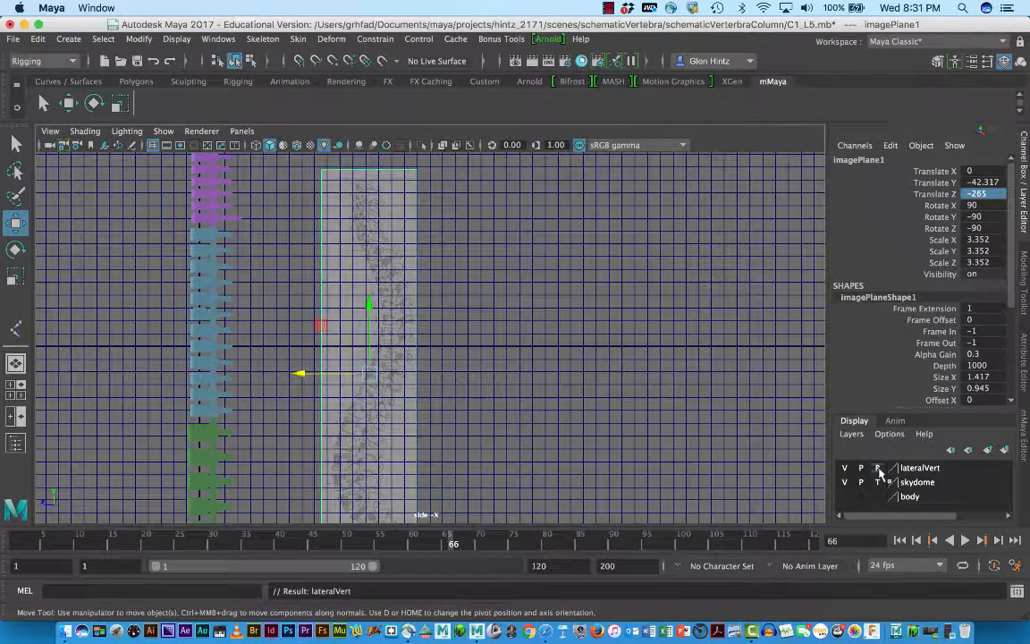
left_click(581, 304)
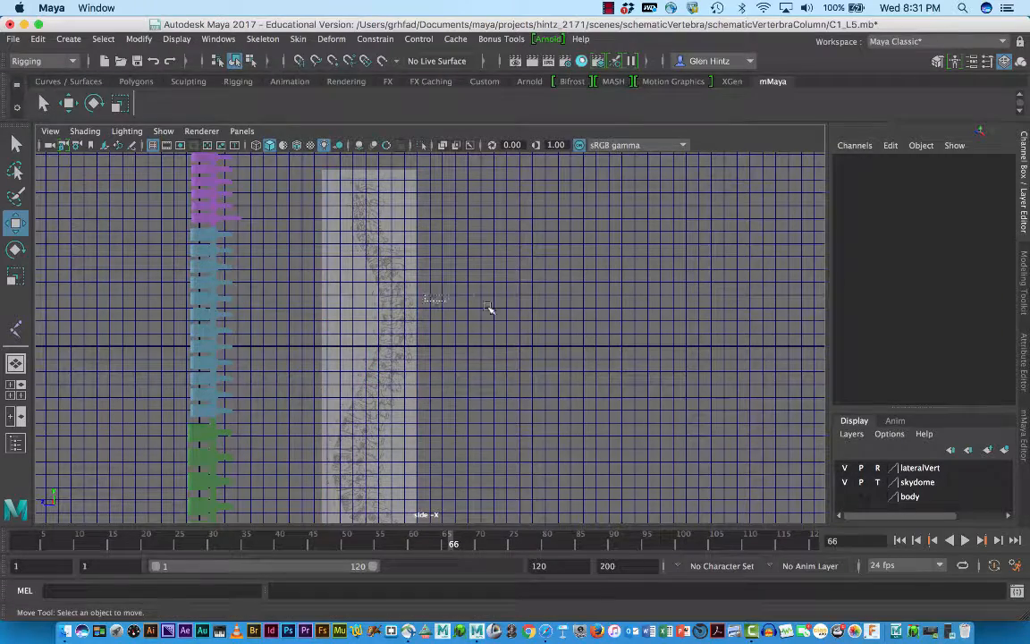
Return the lateralVert layer to normal display, select the image plane and set its Alpha Gain to 0.45
scroll(506, 398, "up", 3)
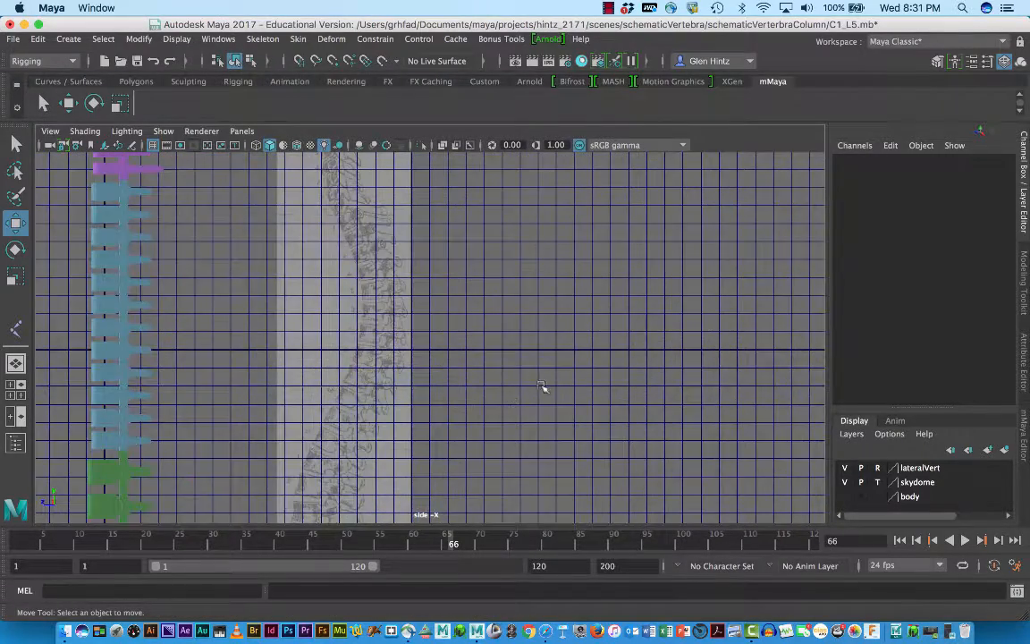
scroll(541, 386, "down", 2)
middle_click_drag(543, 391, 615, 391, "alt")
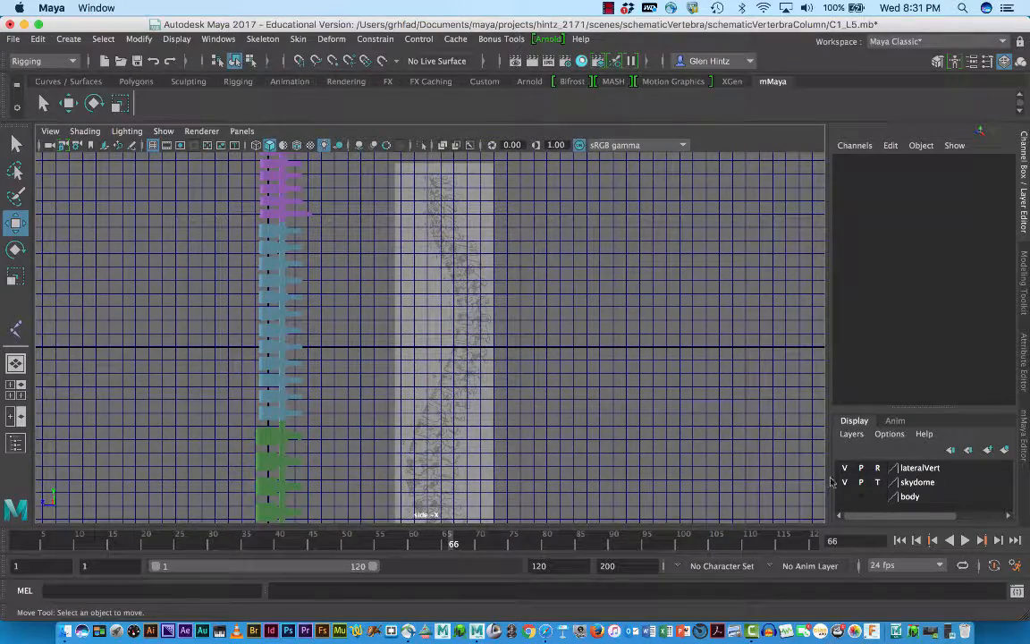
left_click(484, 346)
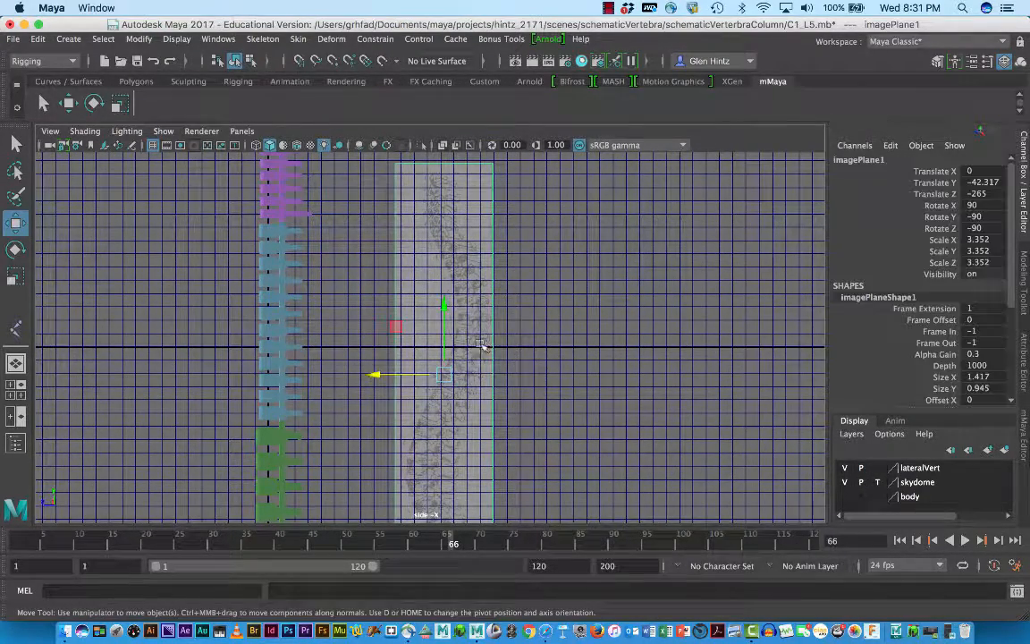
double_click(972, 354)
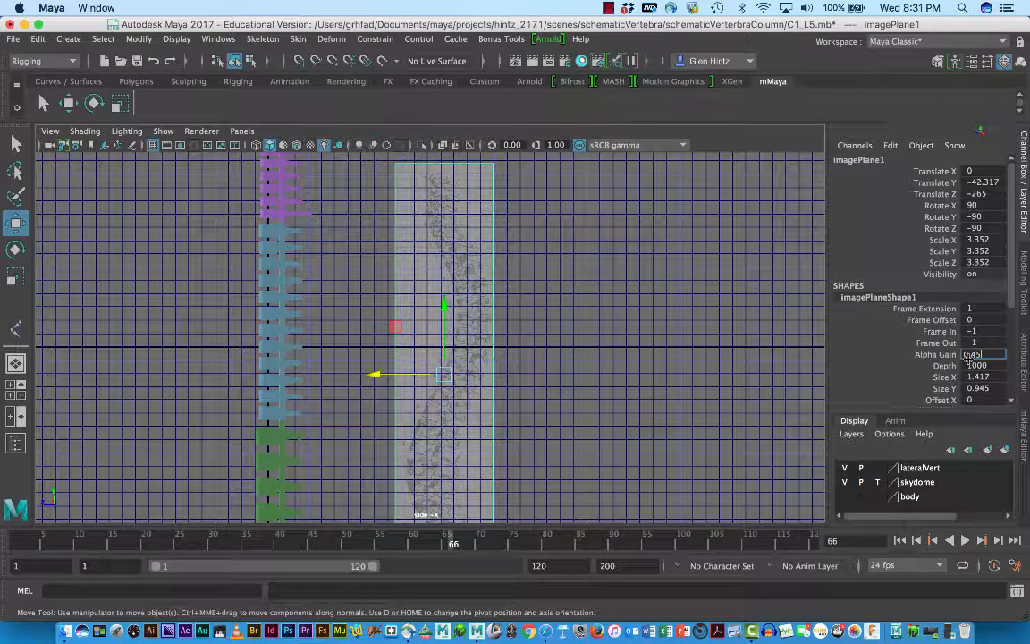
type("0.45")
key("Return")
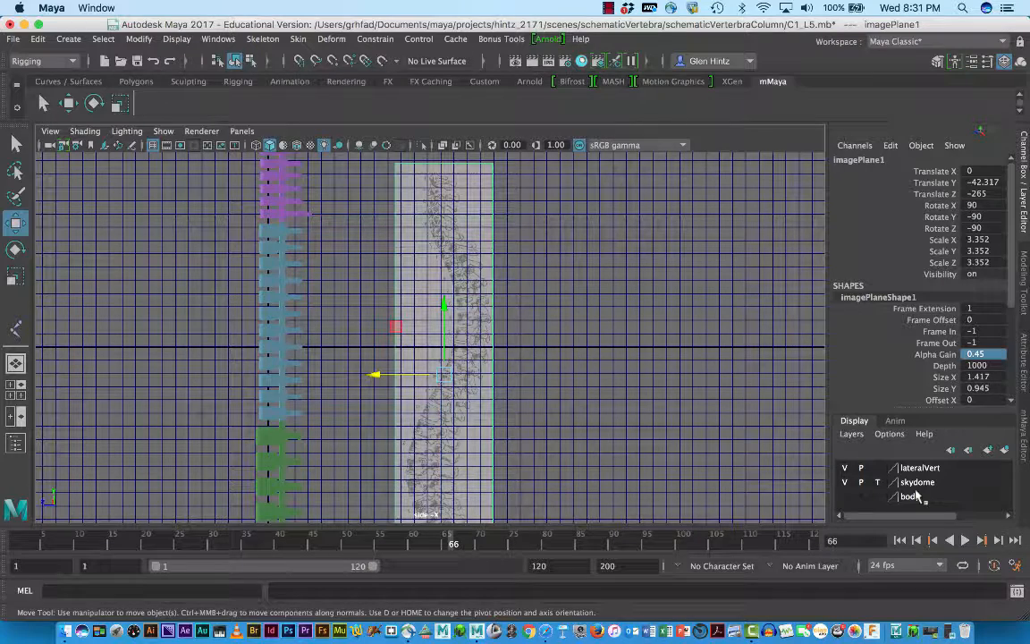
Lock the image plane again by switching the lateralVert layer back to Reference, and clear the selection
left_click(877, 467)
left_click(877, 467)
left_click(575, 261)
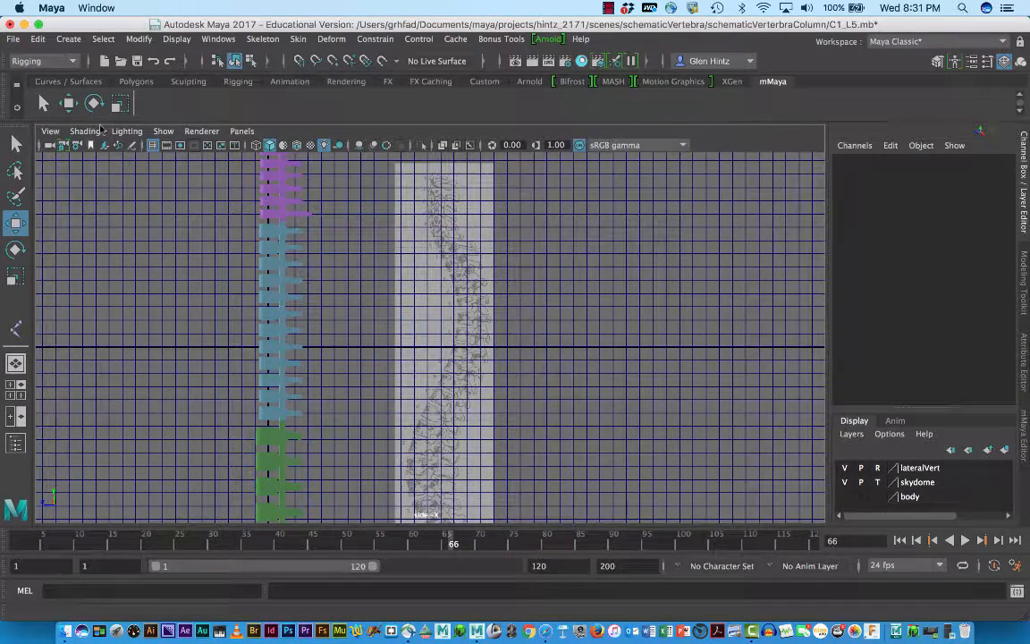
Start a CV curve at the top of the spine drawing, placing four points along the front of the cervical and upper thoracic vertebrae
left_click(70, 40)
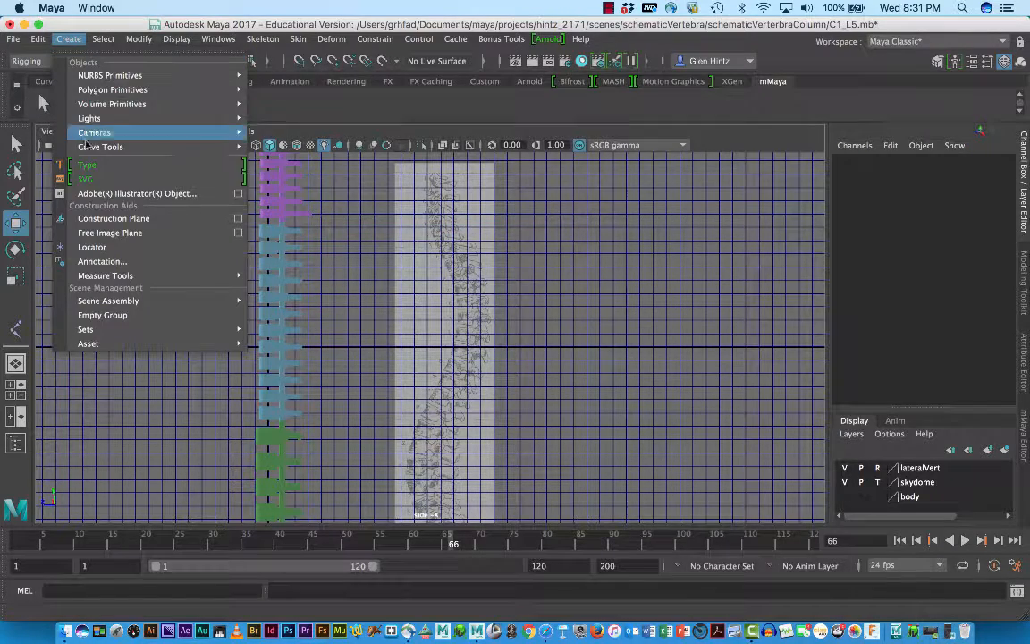
mouse_move(205, 146)
left_click(286, 159)
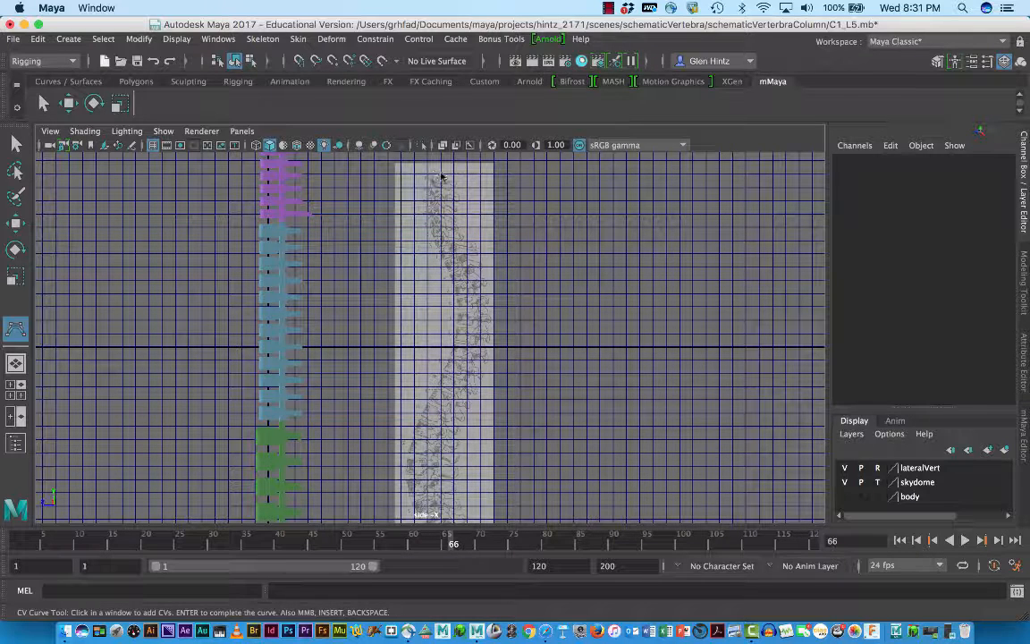
left_click(427, 173)
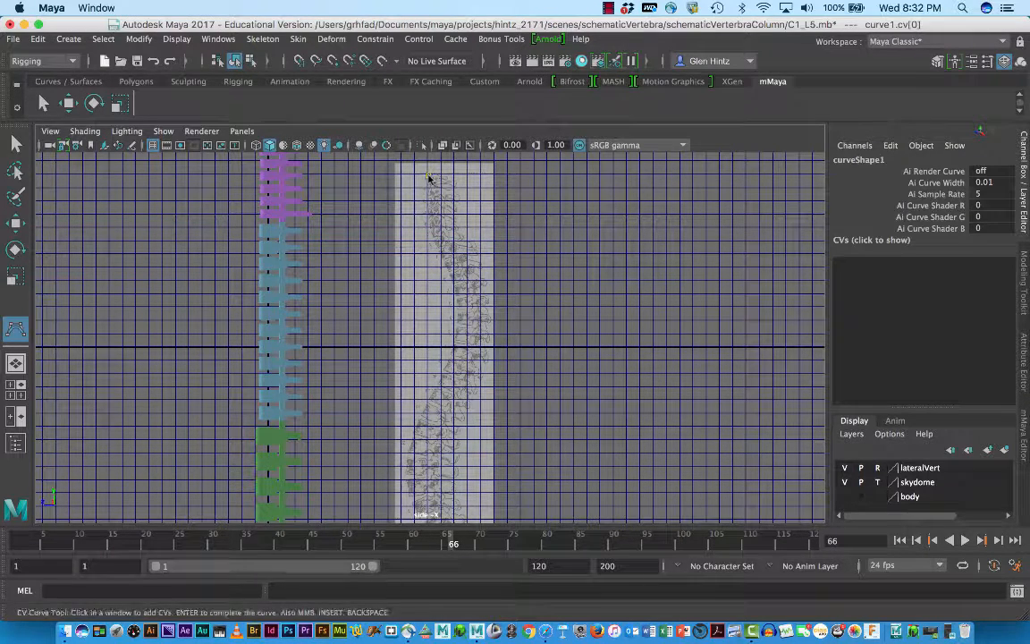
left_click(420, 213)
scroll(437, 229, "up", 2)
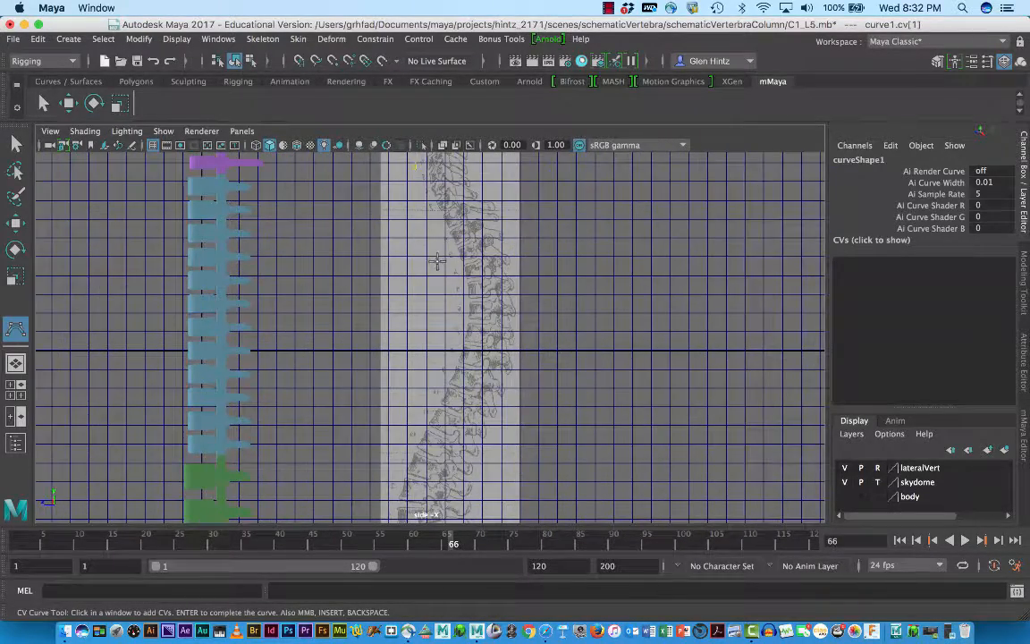
middle_click_drag(444, 256, 427, 403, "alt")
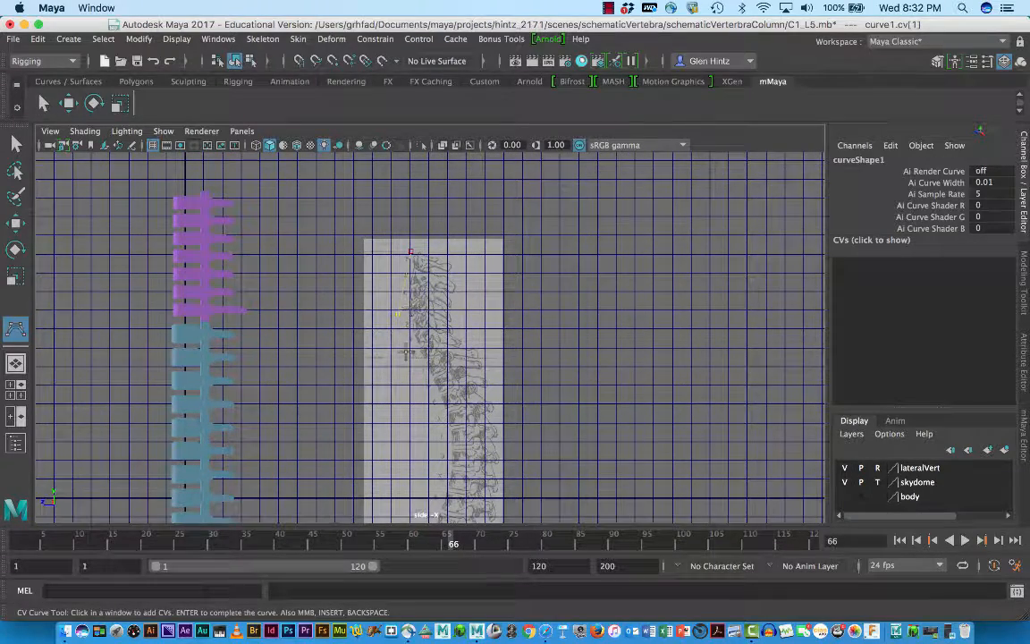
left_click(426, 363)
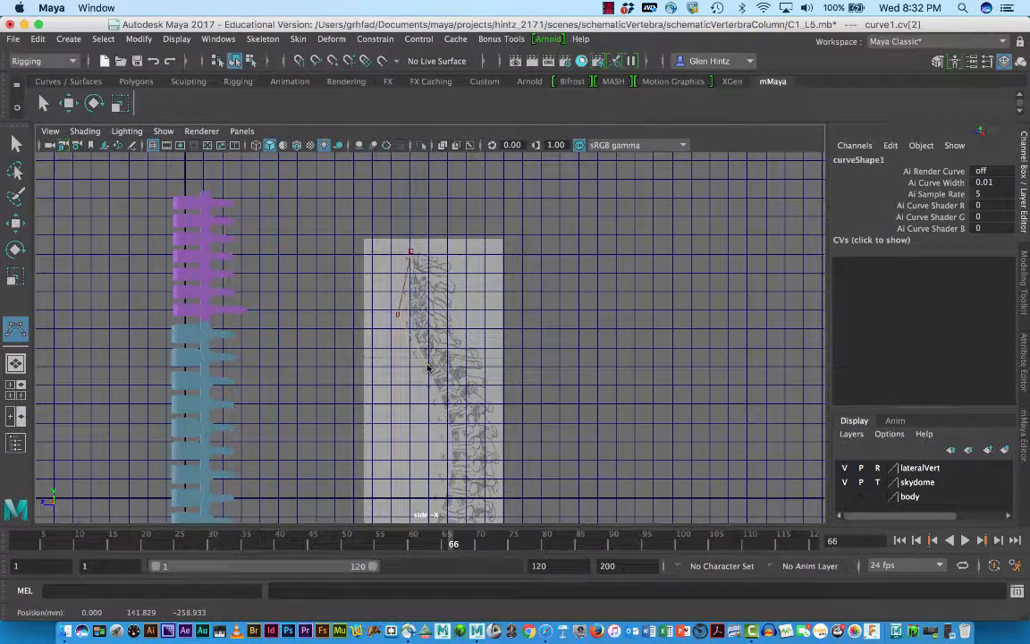
left_click(452, 454)
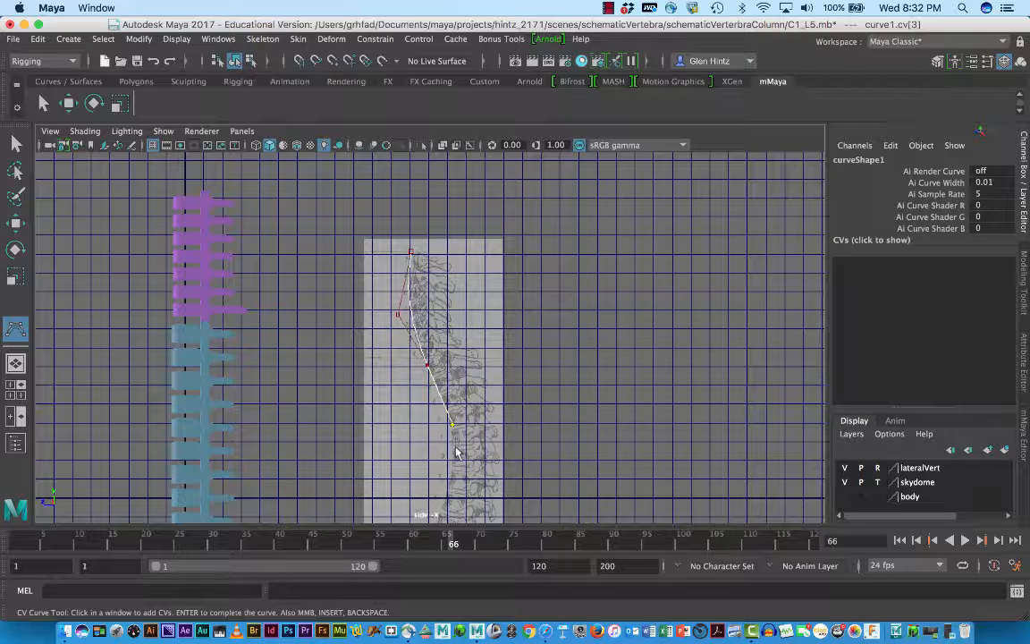
Continue the CV curve with four more points along the front of the lower thoracic and lumbar vertebrae to the sacrum, and finish it
middle_click_drag(604, 430, 576, 144, "alt")
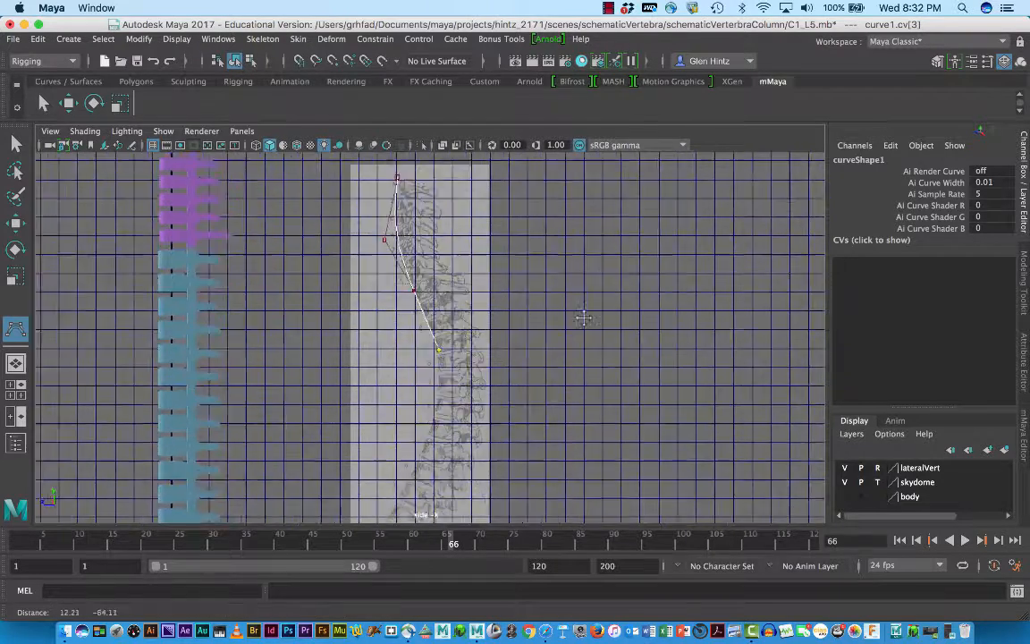
left_click(407, 294)
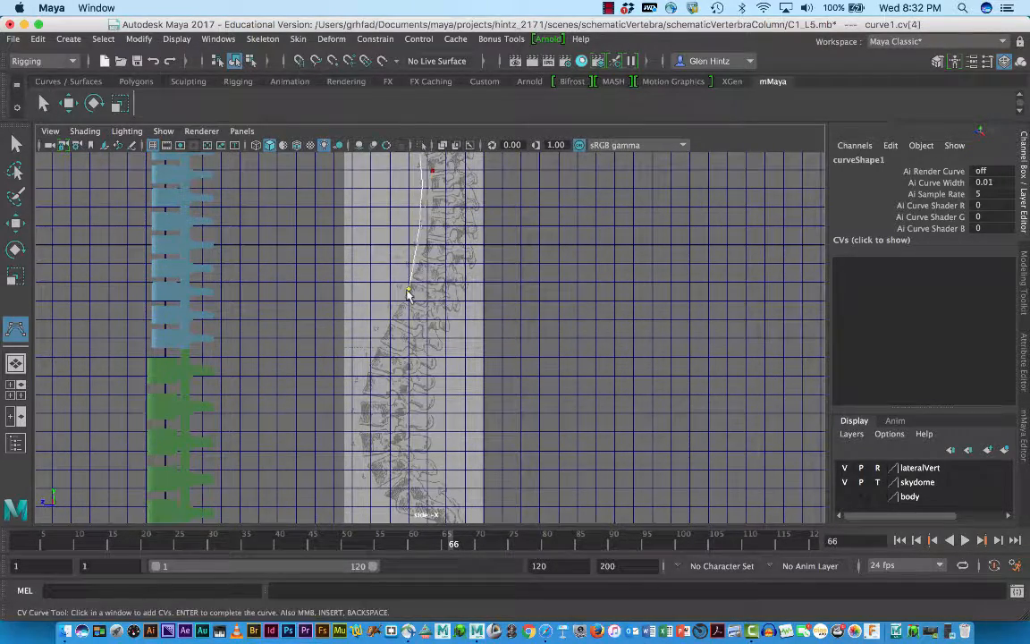
left_click_drag(406, 290, 416, 269)
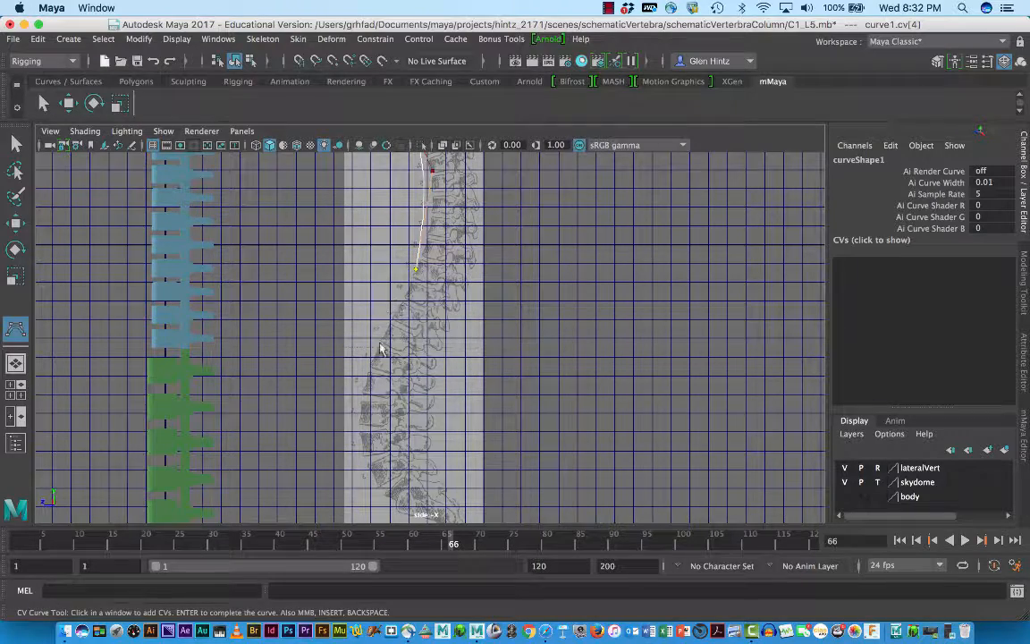
left_click(357, 405)
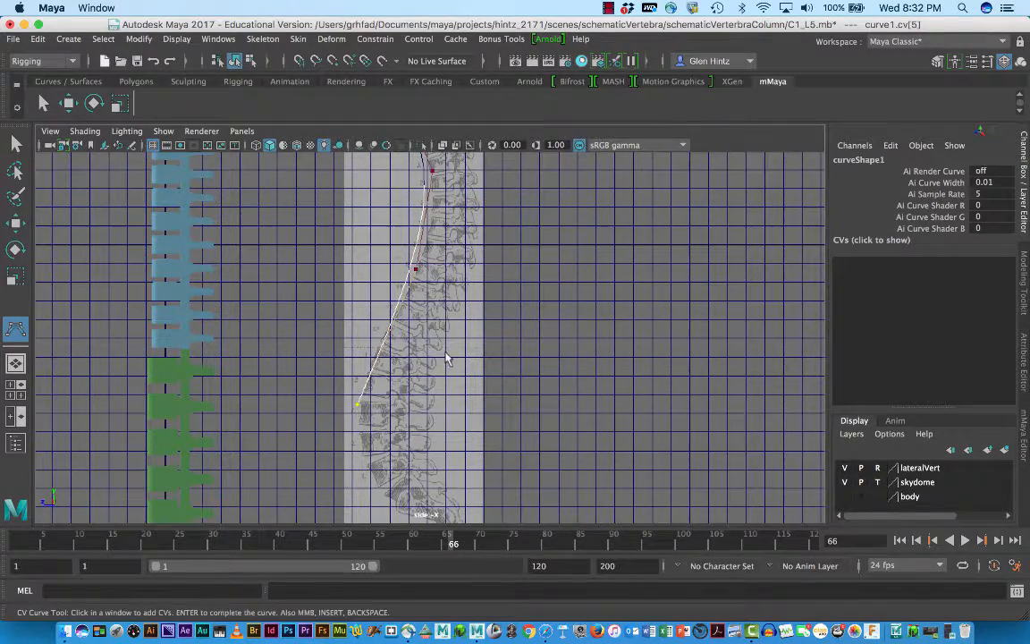
middle_click_drag(447, 358, 434, 188, "alt")
left_click(366, 320)
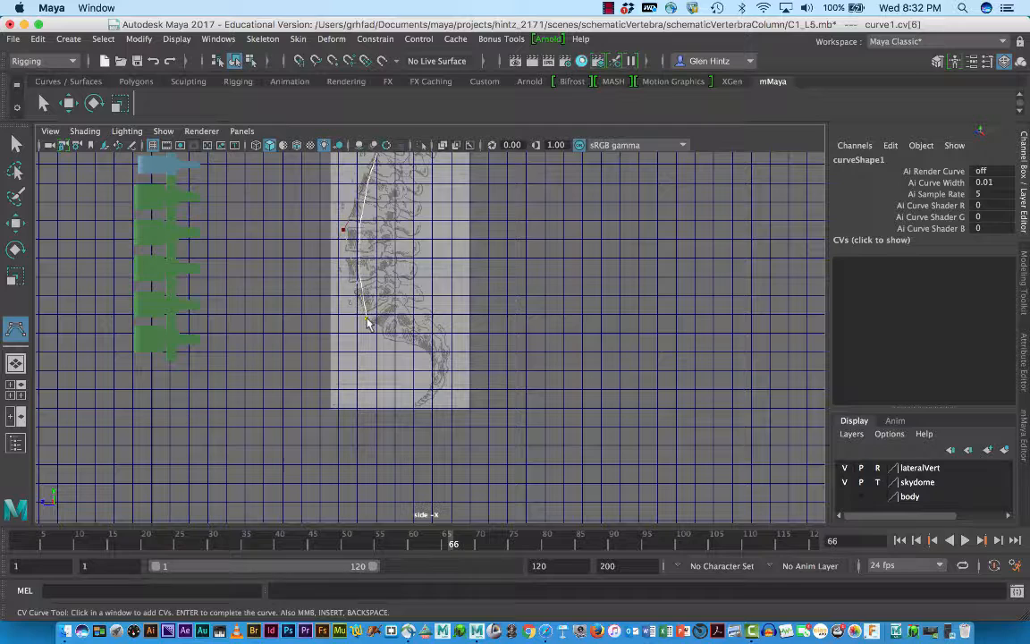
left_click_drag(366, 319, 343, 243)
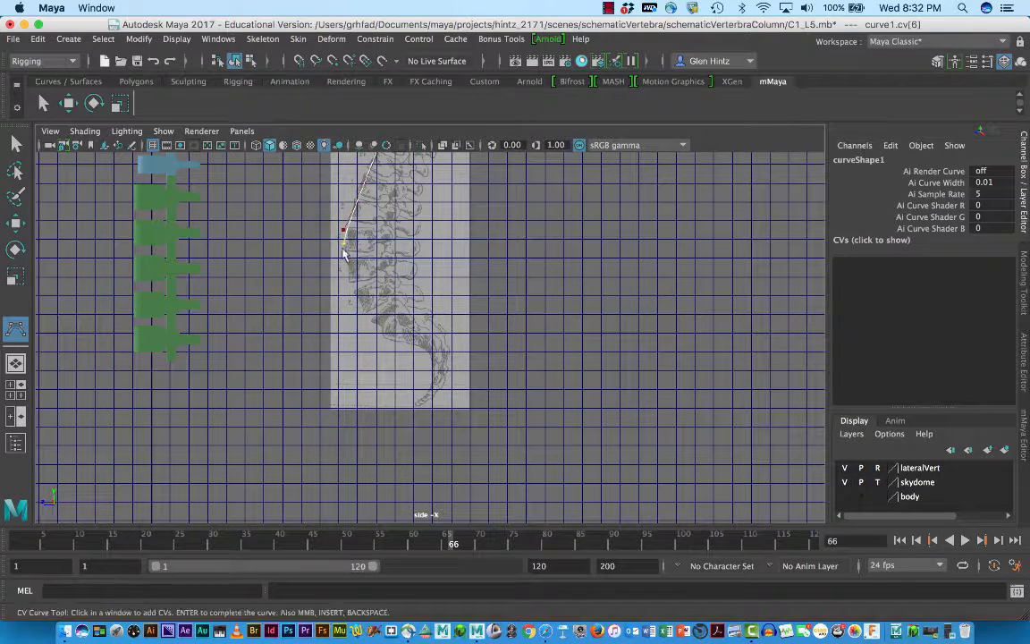
left_click(377, 325)
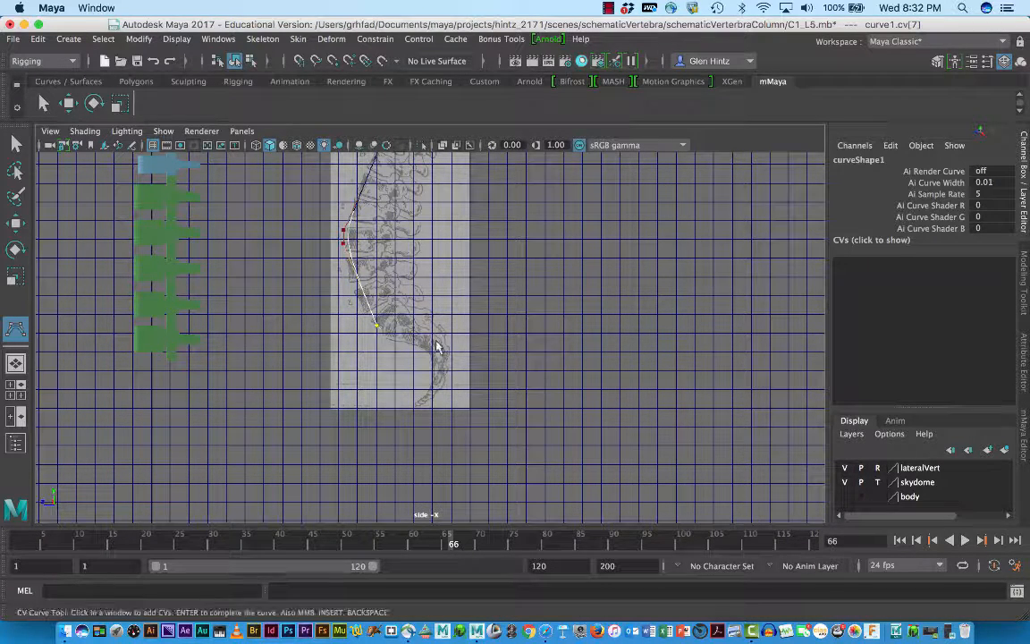
key("w")
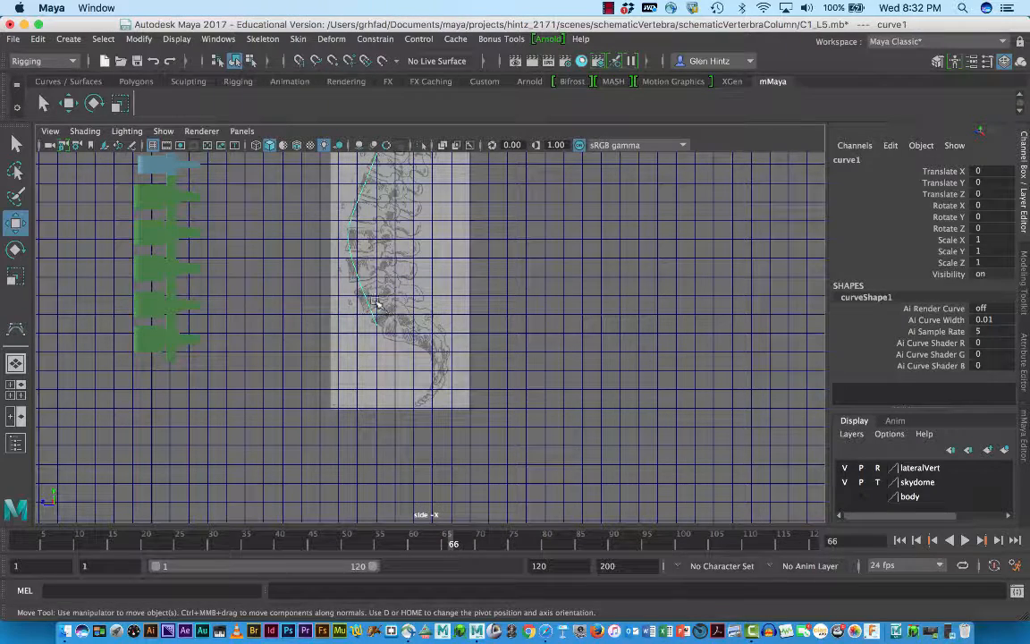
Edit the curve's control vertices, moving the second-to-last one down and the one above it up to round the lumbar bend
right_click_drag(365, 259, 296, 261)
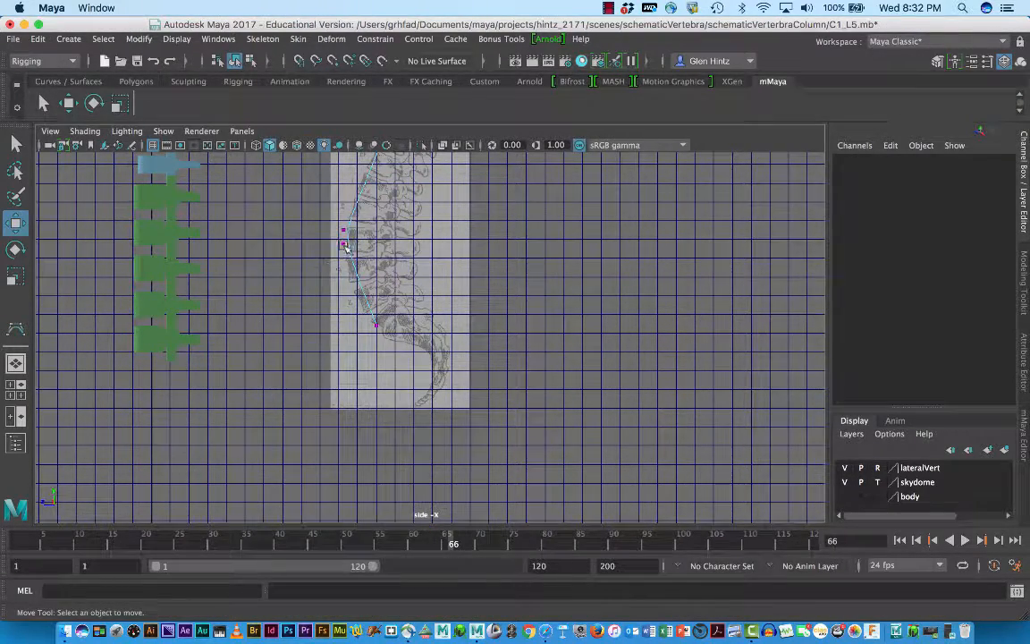
left_click(343, 243)
left_click_drag(344, 178, 345, 227)
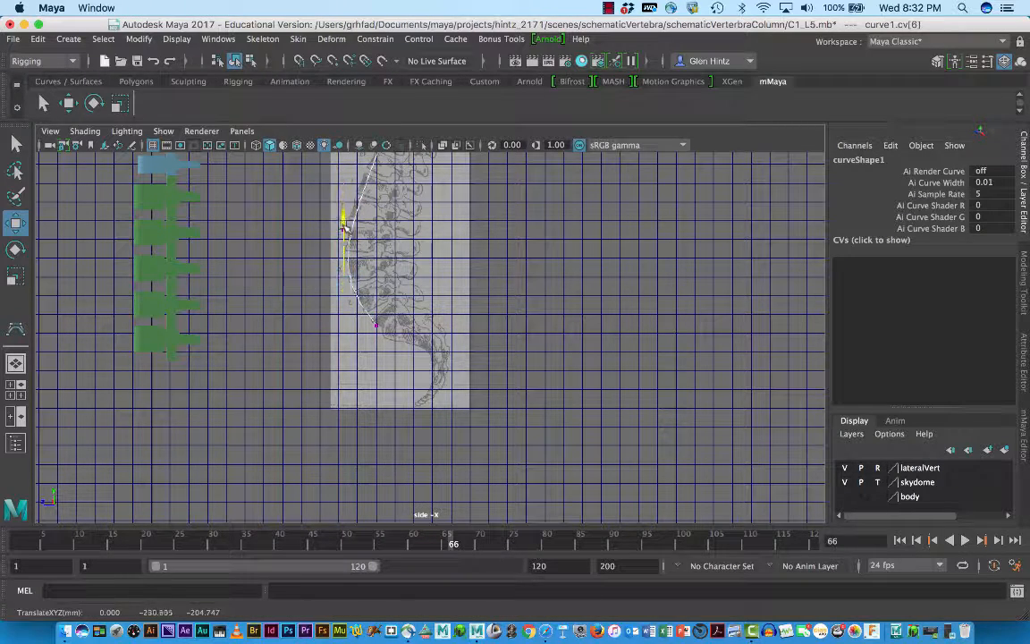
left_click(349, 243)
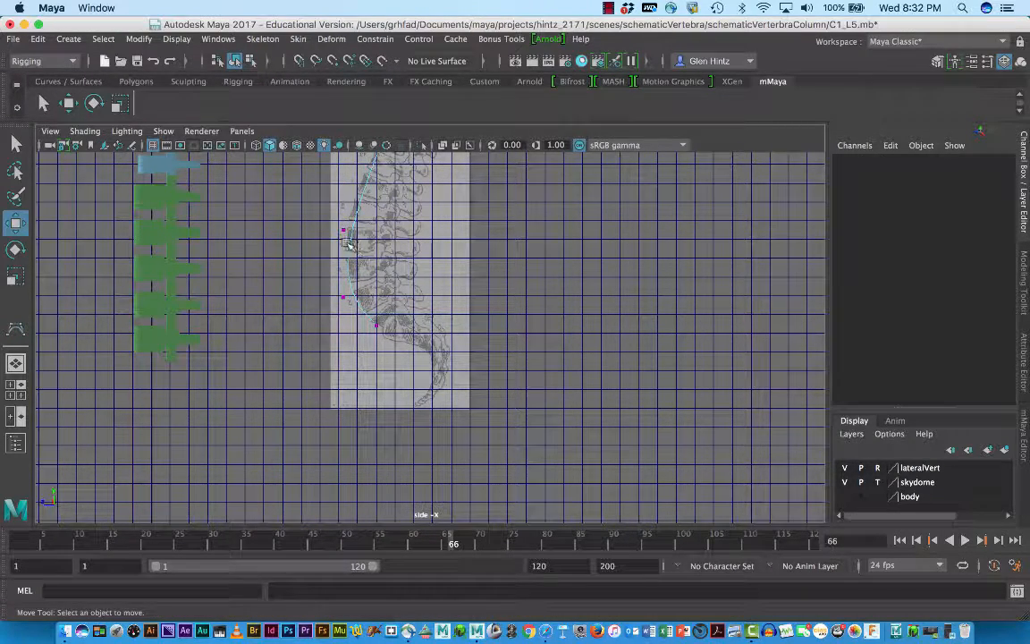
left_click(345, 231)
left_click_drag(345, 192, 304, 152)
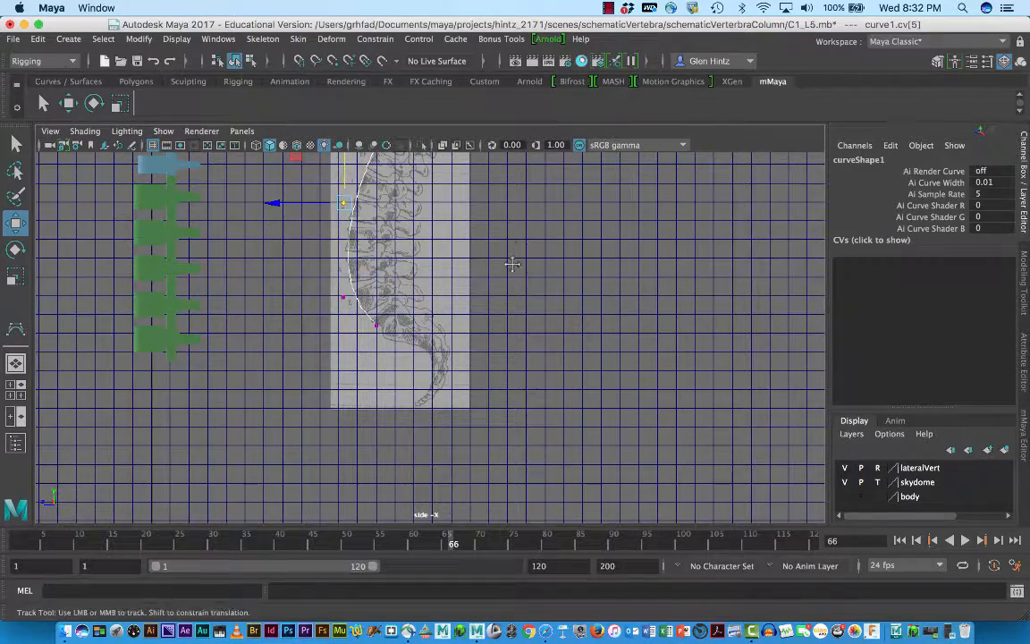
Move the fourth control vertex from the top down and back toward the vertebral bodies to fit the thoracic curvature
middle_click_drag(505, 234, 502, 453, "alt")
left_click(407, 310)
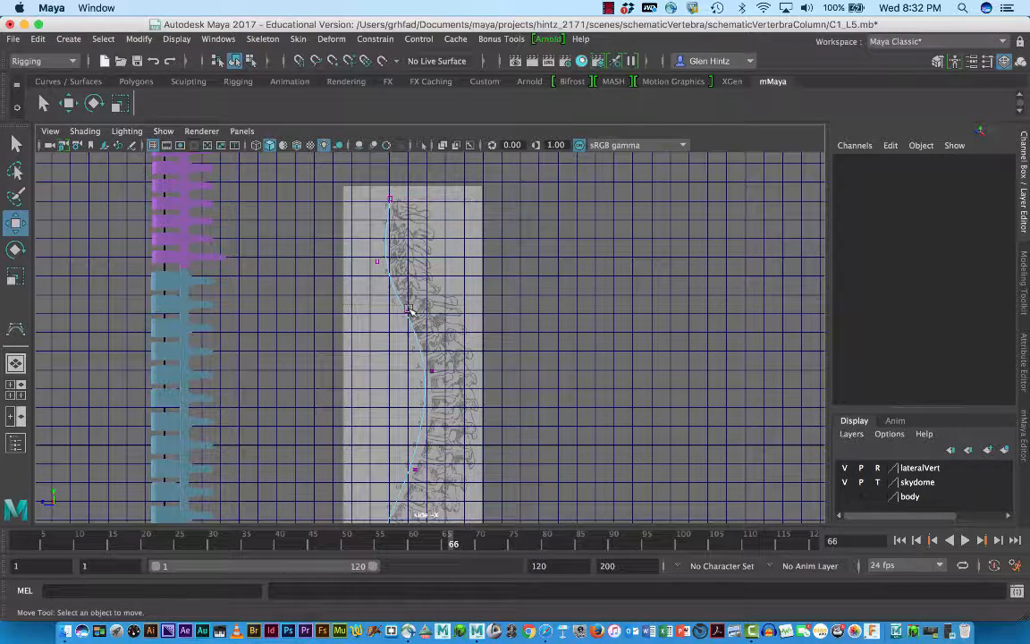
left_click(405, 311)
left_click_drag(405, 311, 438, 327)
left_click(431, 370)
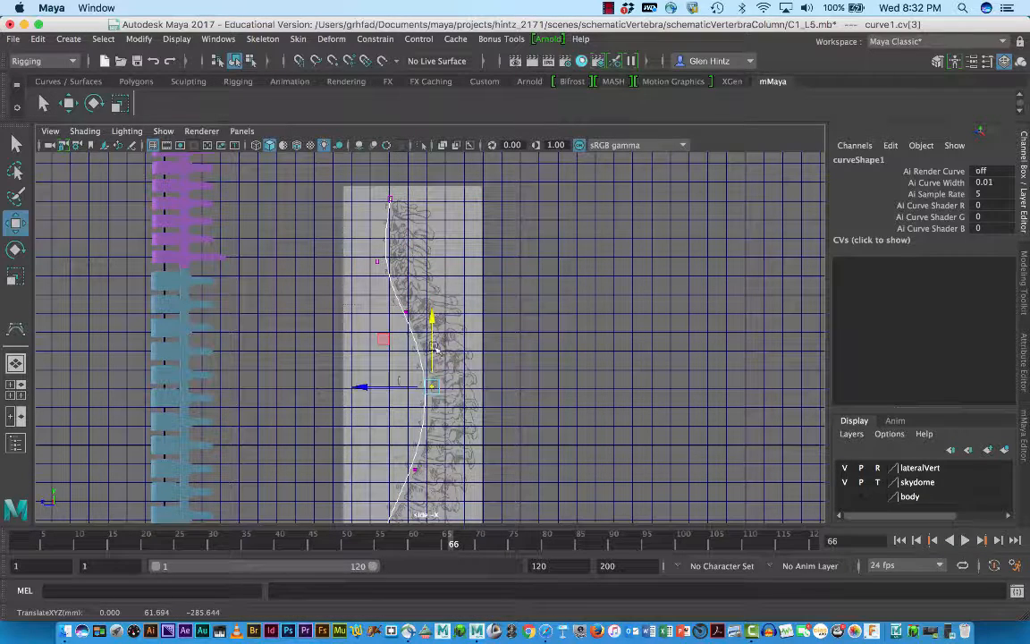
left_click_drag(399, 386, 405, 390)
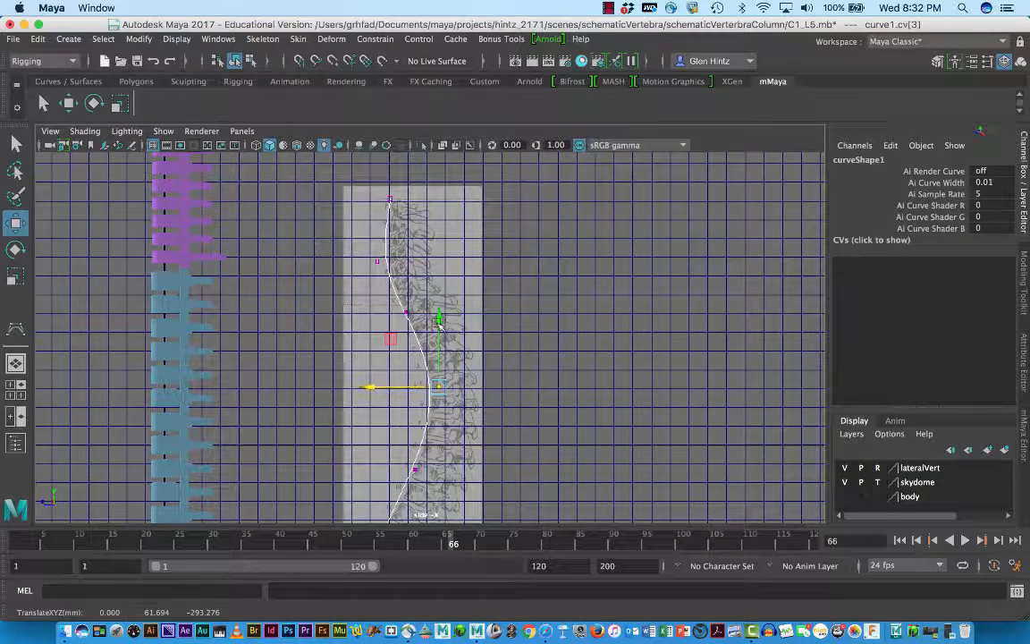
Nudge the top two control vertices and the lower thoracic one slightly back toward the vertebral bodies
left_click(390, 199)
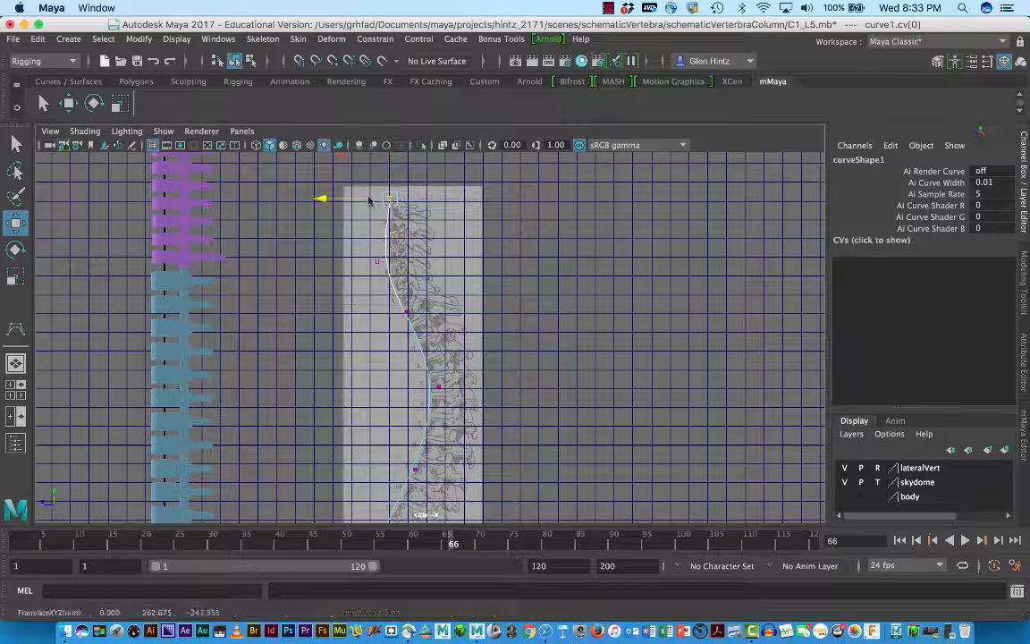
left_click(376, 263)
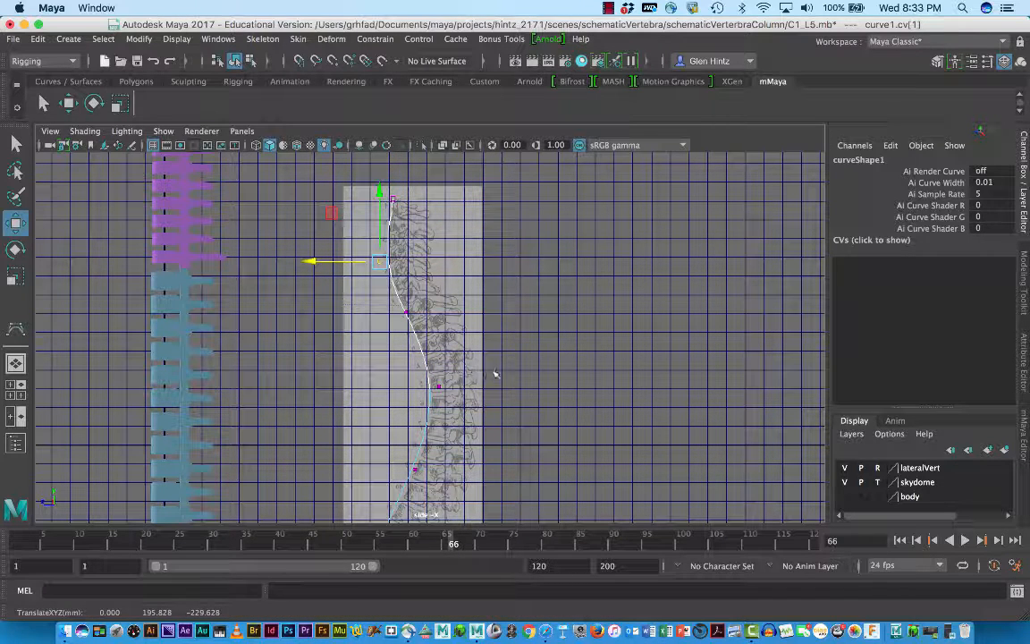
left_click(412, 470)
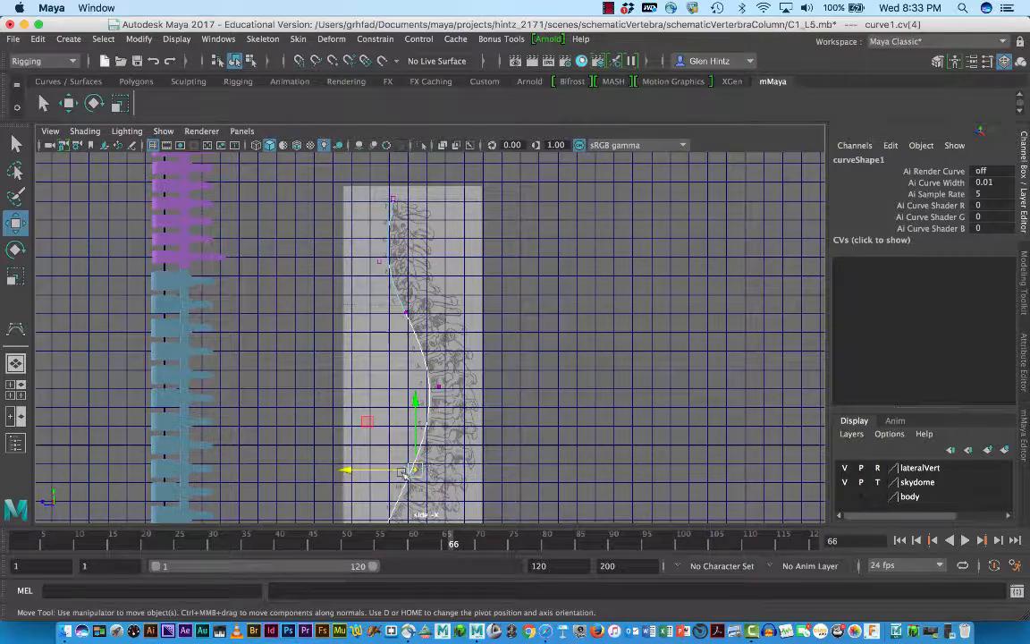
left_click_drag(390, 470, 394, 469)
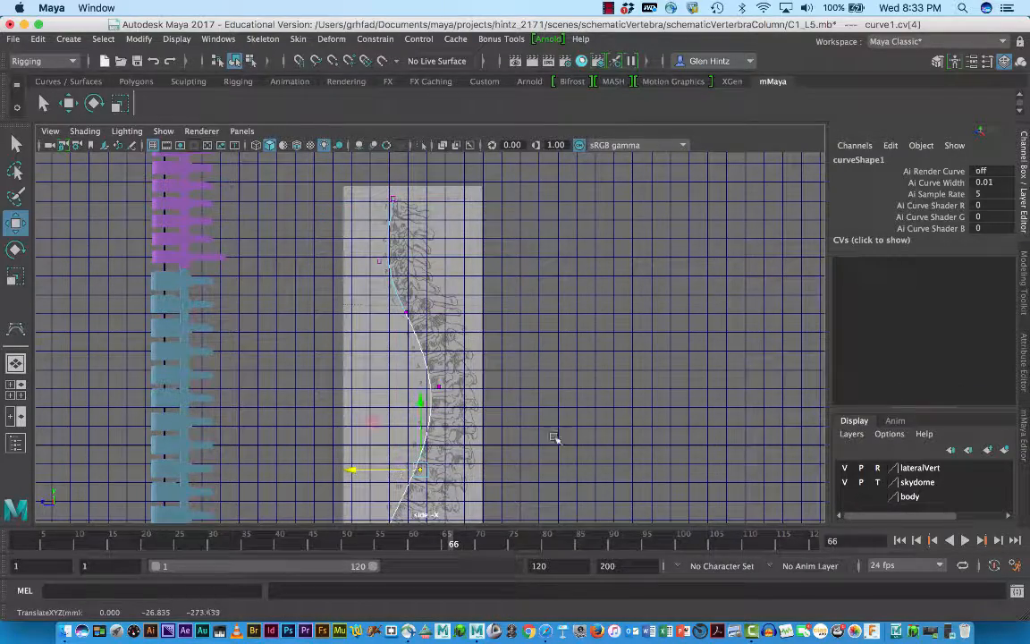
Return the curve to object mode, select it as a whole and center its pivot
middle_click_drag(607, 410, 607, 246, "alt")
right_click_drag(608, 256, 333, 220, "alt")
middle_click_drag(329, 219, 446, 344, "alt")
right_click_drag(509, 330, 422, 306, "alt")
middle_click_drag(644, 337, 558, 319, "alt")
right_click_drag(559, 318, 526, 354, "alt")
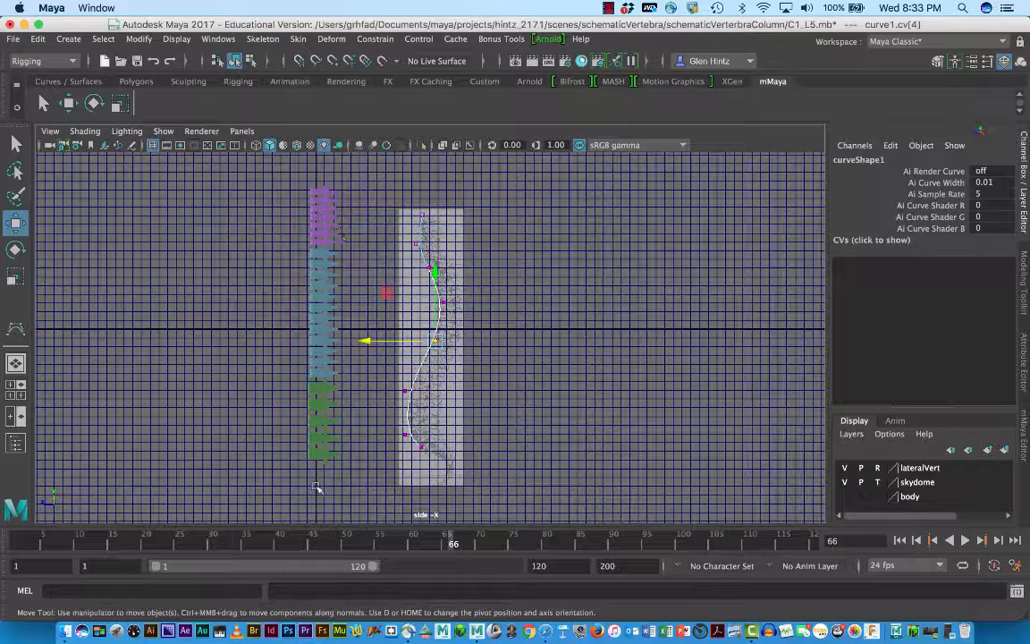
left_click(480, 415)
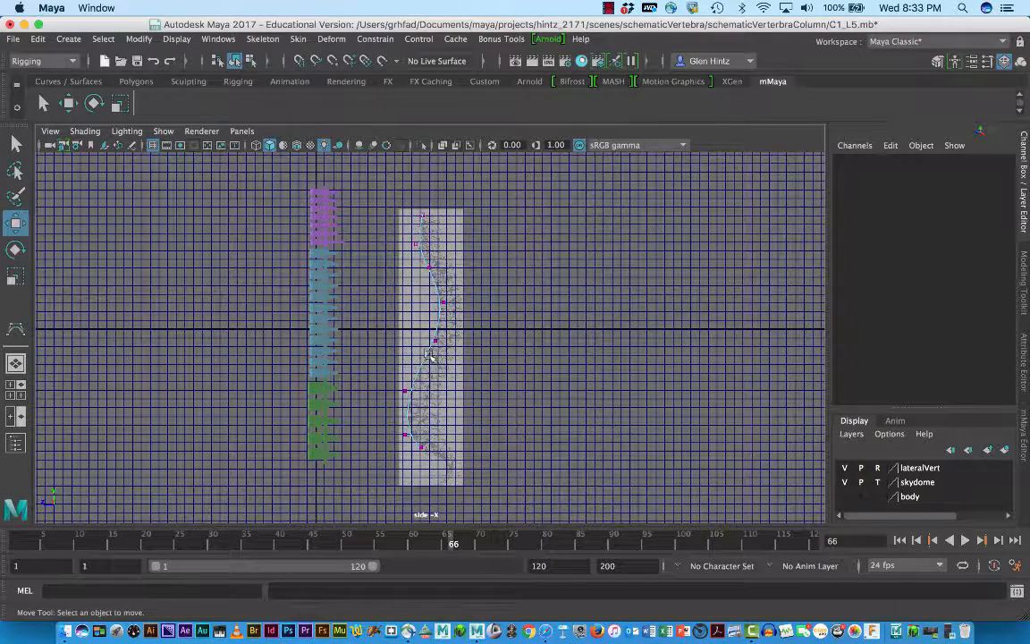
right_click_drag(427, 261, 471, 263)
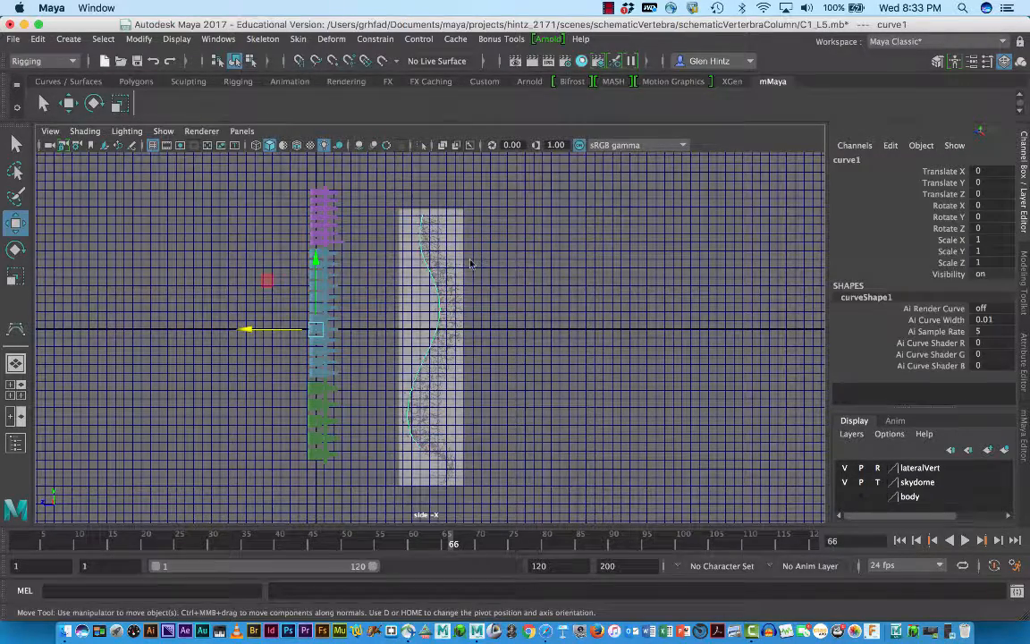
left_click(547, 291)
left_click(443, 306)
left_click(138, 40)
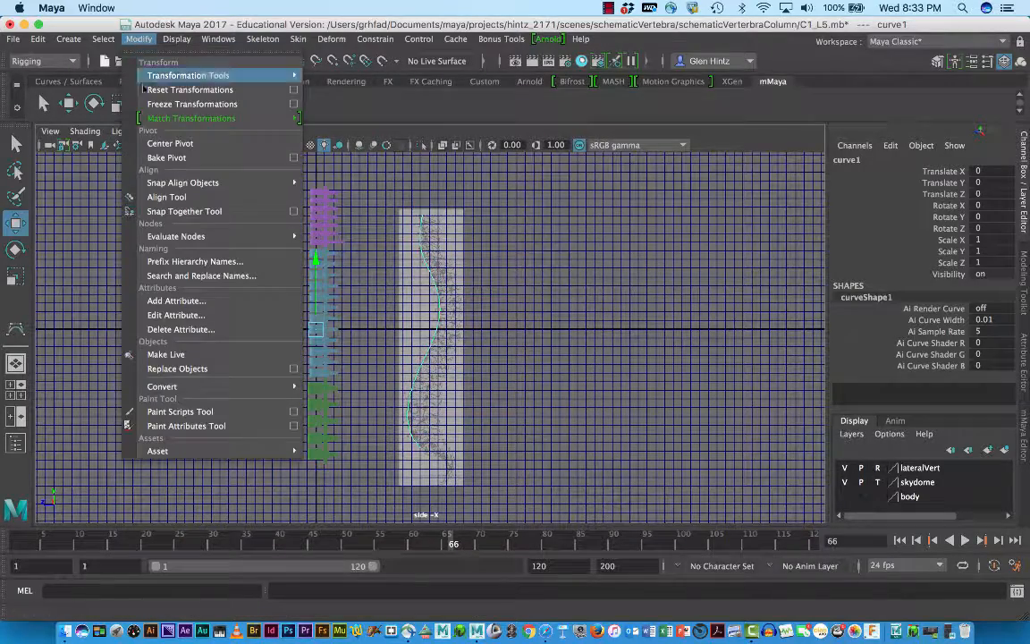
left_click(154, 144)
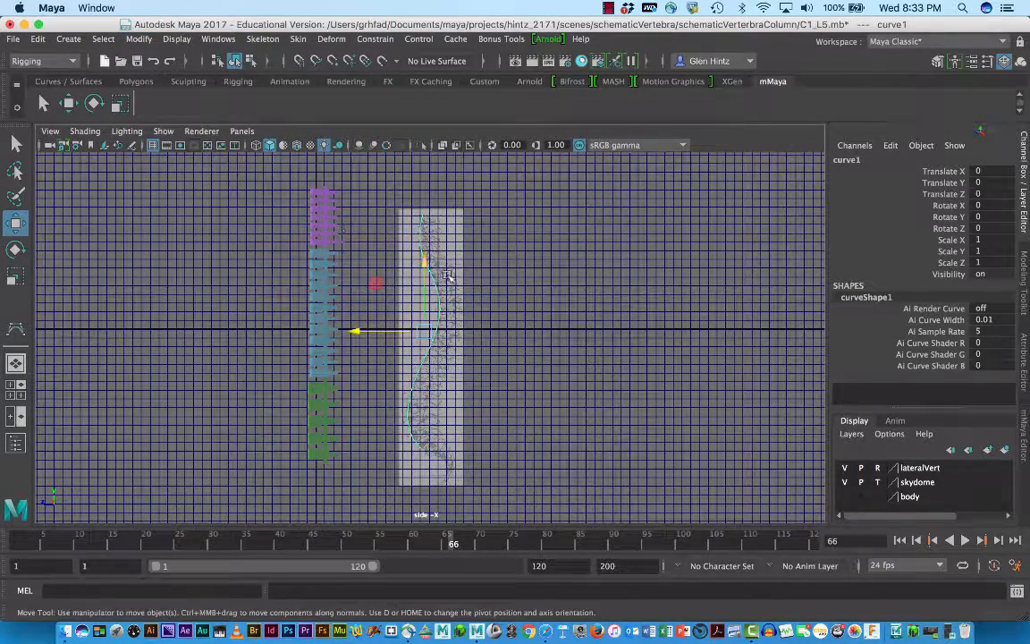